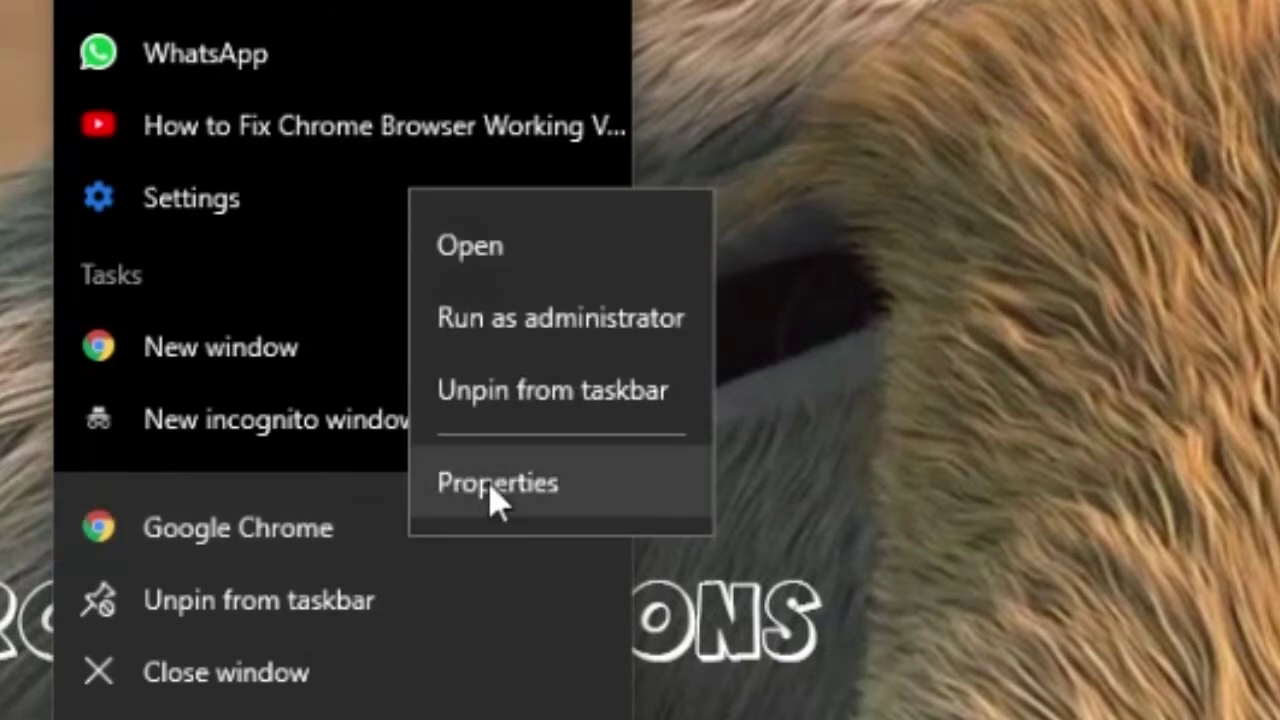
# - Open the Google Chrome shortcut's properties and run the compatibility troubleshooter for it
pyautogui.click(488, 482)
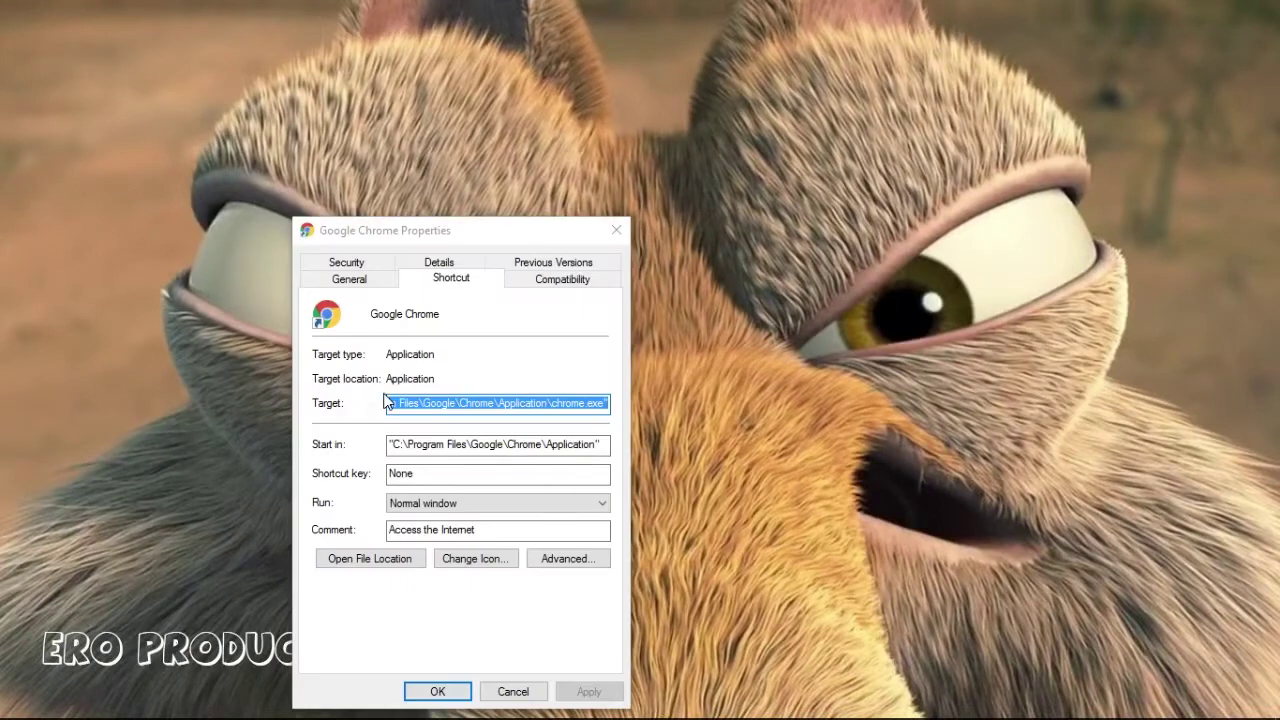
pyautogui.moveTo(475, 238); pyautogui.dragTo(606, 110)
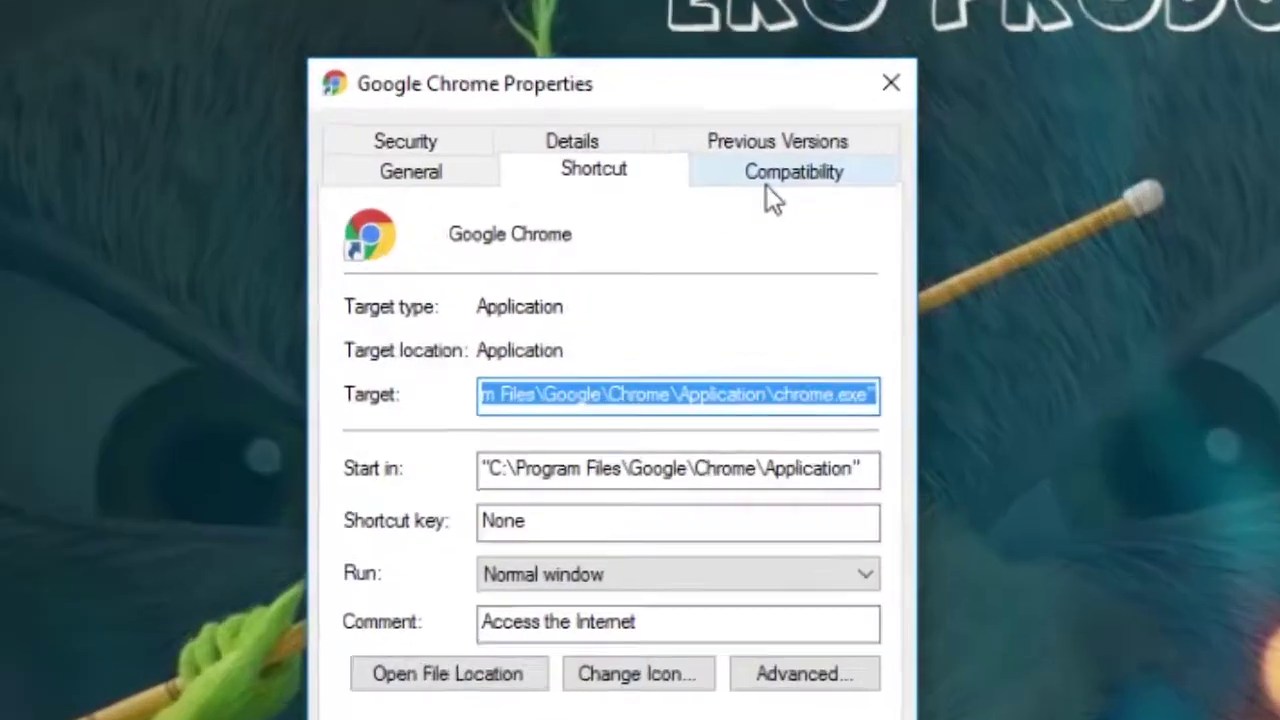
pyautogui.click(682, 154)
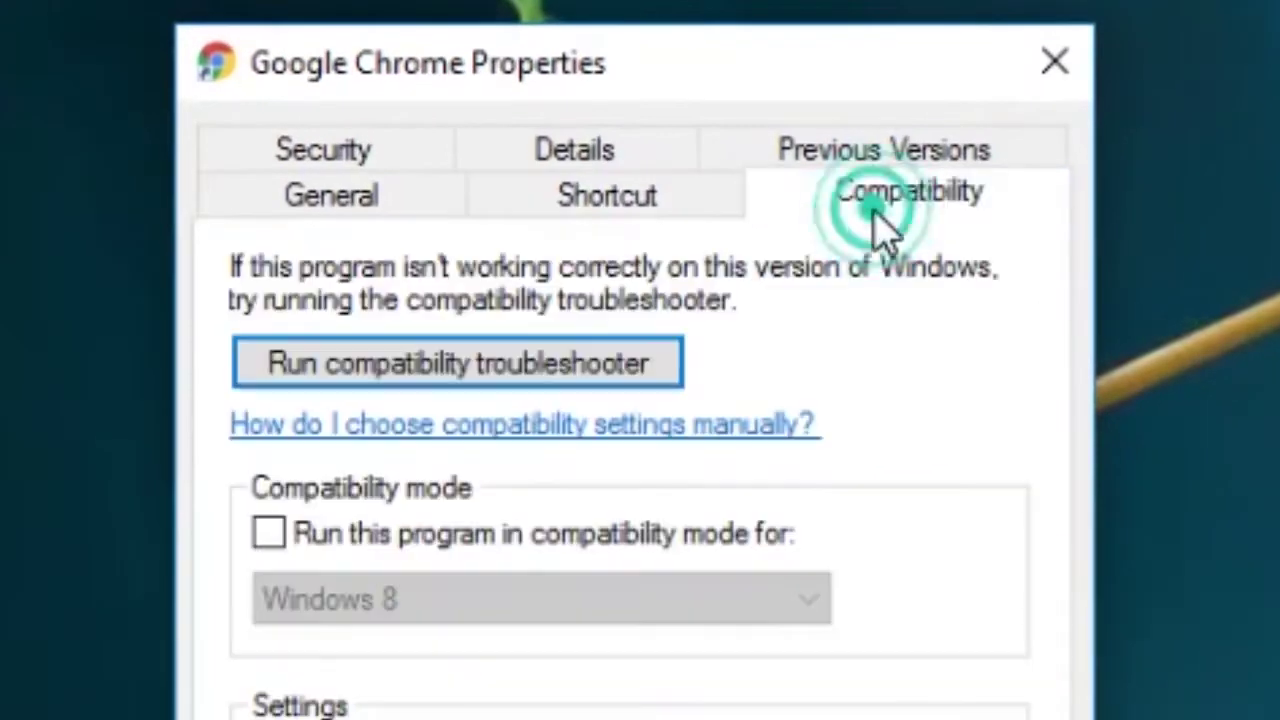
pyautogui.click(580, 366)
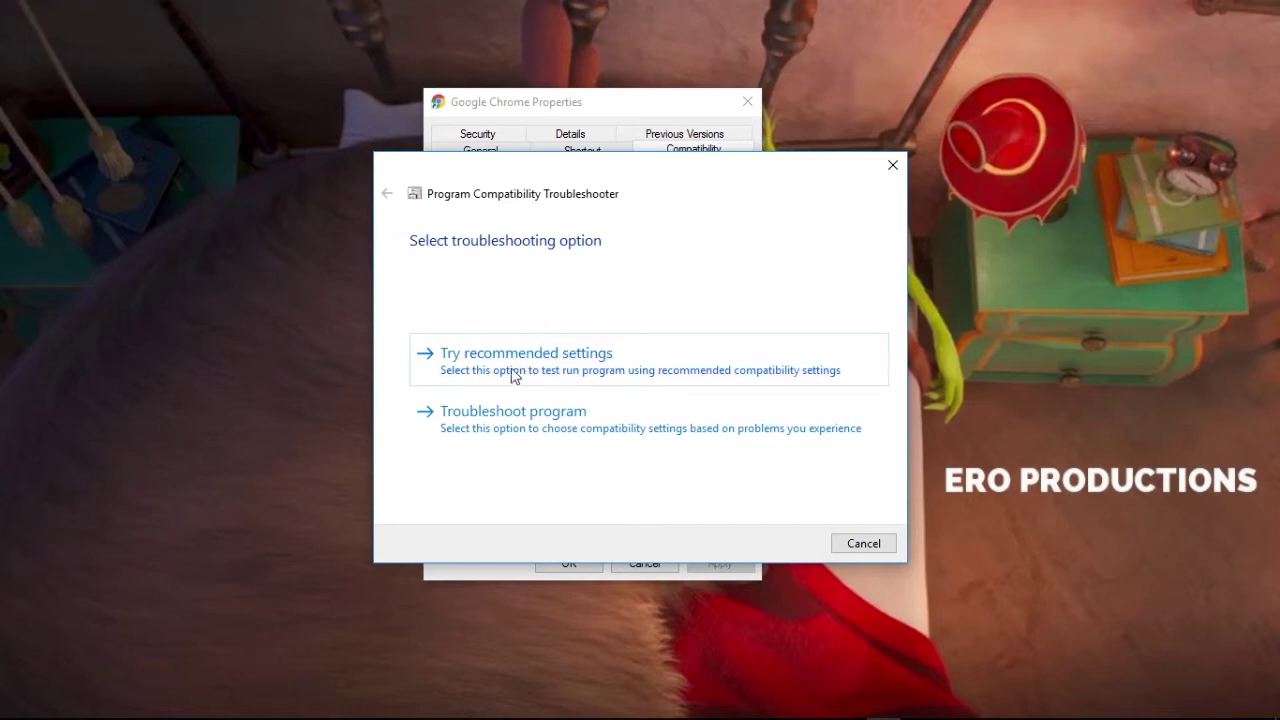
# - Try the recommended compatibility settings, test-launch Chrome with them, close the test window and continue the troubleshooter
pyautogui.click(608, 372)
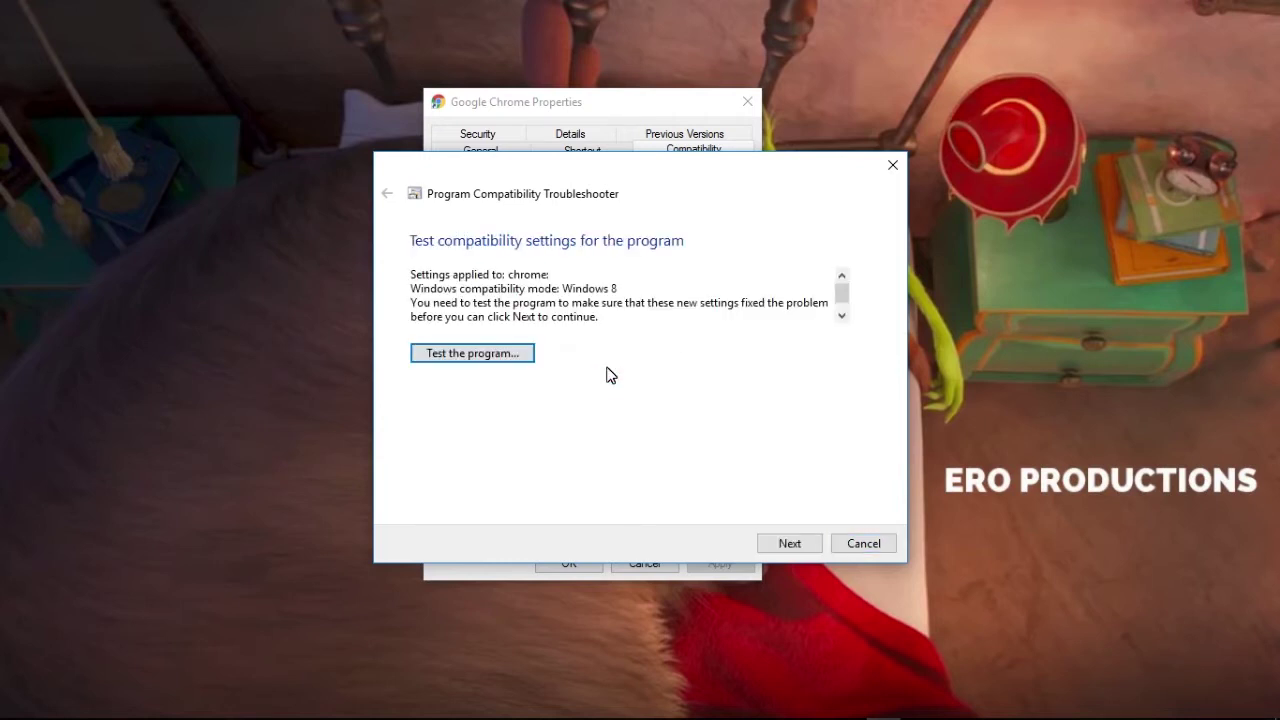
pyautogui.click(509, 357)
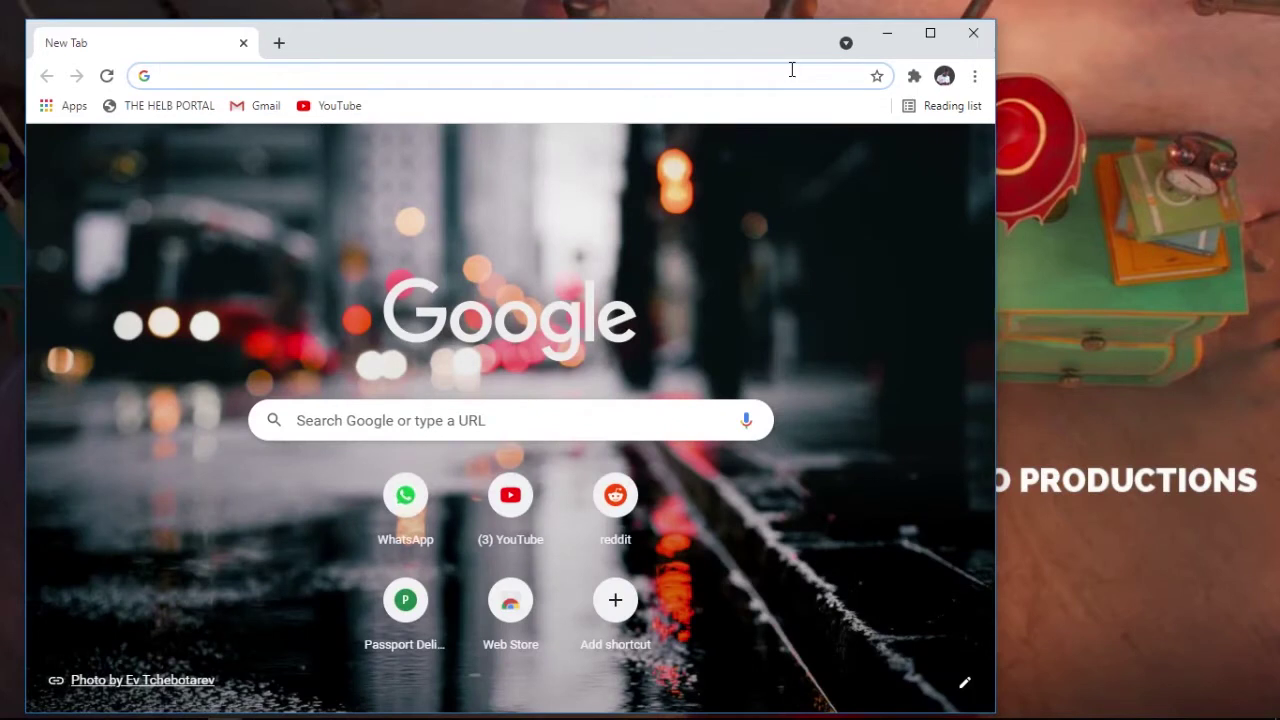
pyautogui.click(971, 35)
pyautogui.click(789, 543)
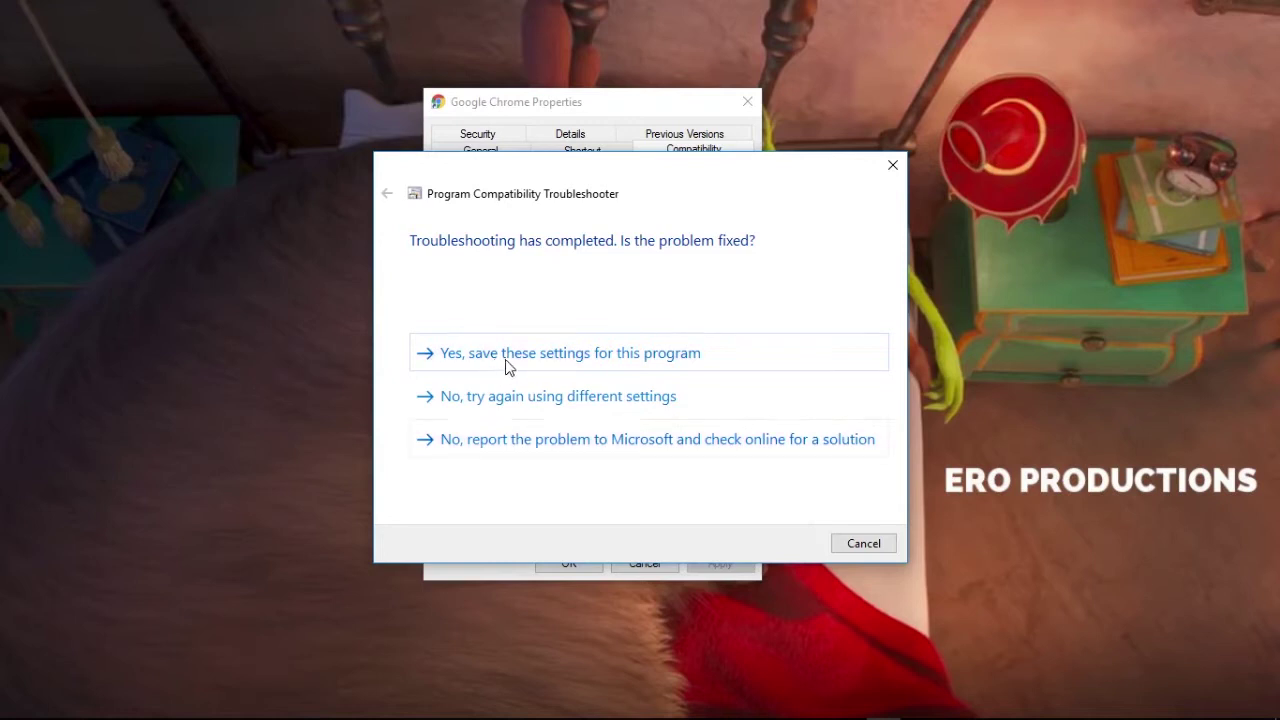
# - Save the tested compatibility settings for Chrome, then close the troubleshooter and the shortcut's properties
pyautogui.click(540, 361)
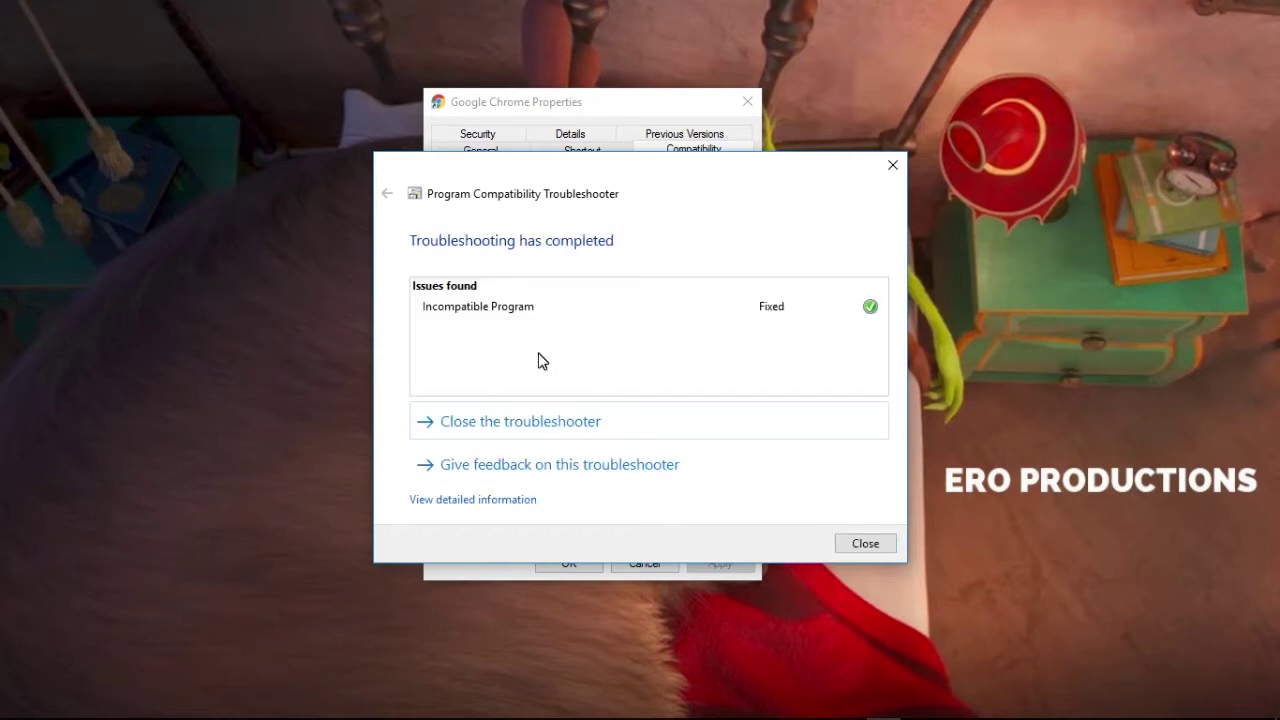
pyautogui.moveTo(635, 176); pyautogui.dragTo(640, 145)
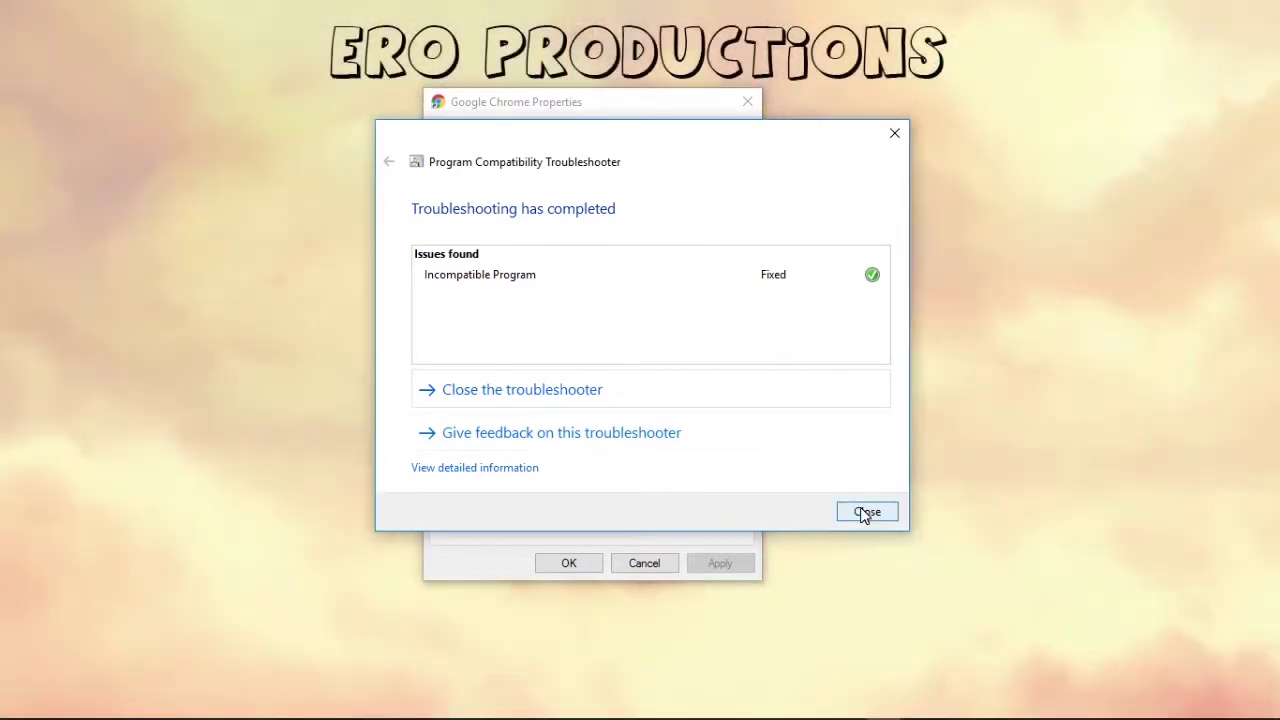
pyautogui.click(866, 513)
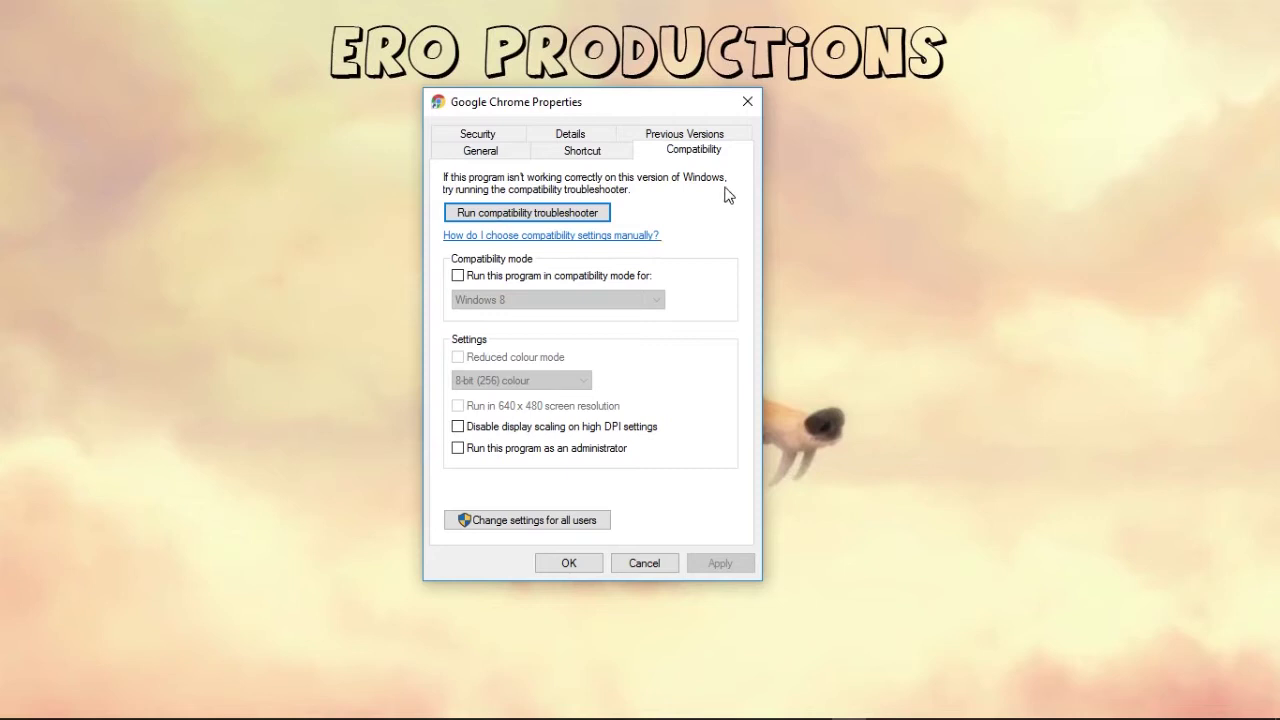
pyautogui.click(749, 102)
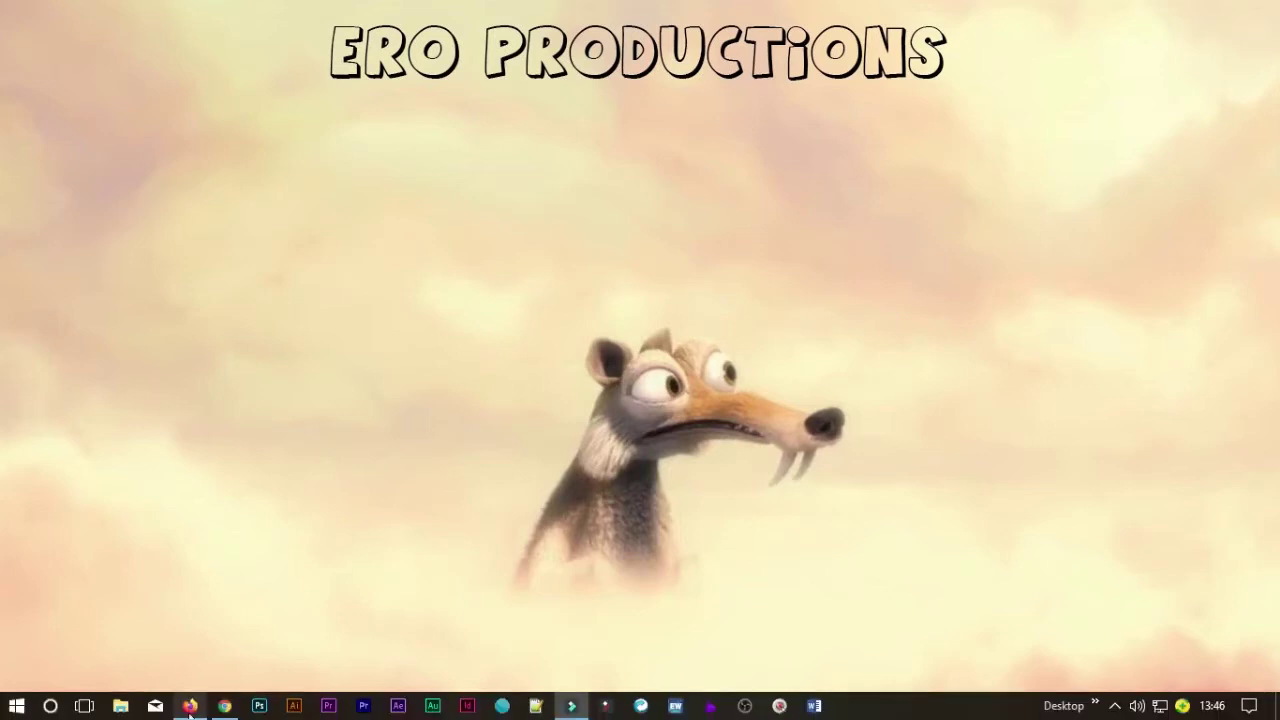
# - Switch to Google Chrome, open the full browsing history page and bring up the options for clearing browsing data
pyautogui.click(223, 708)
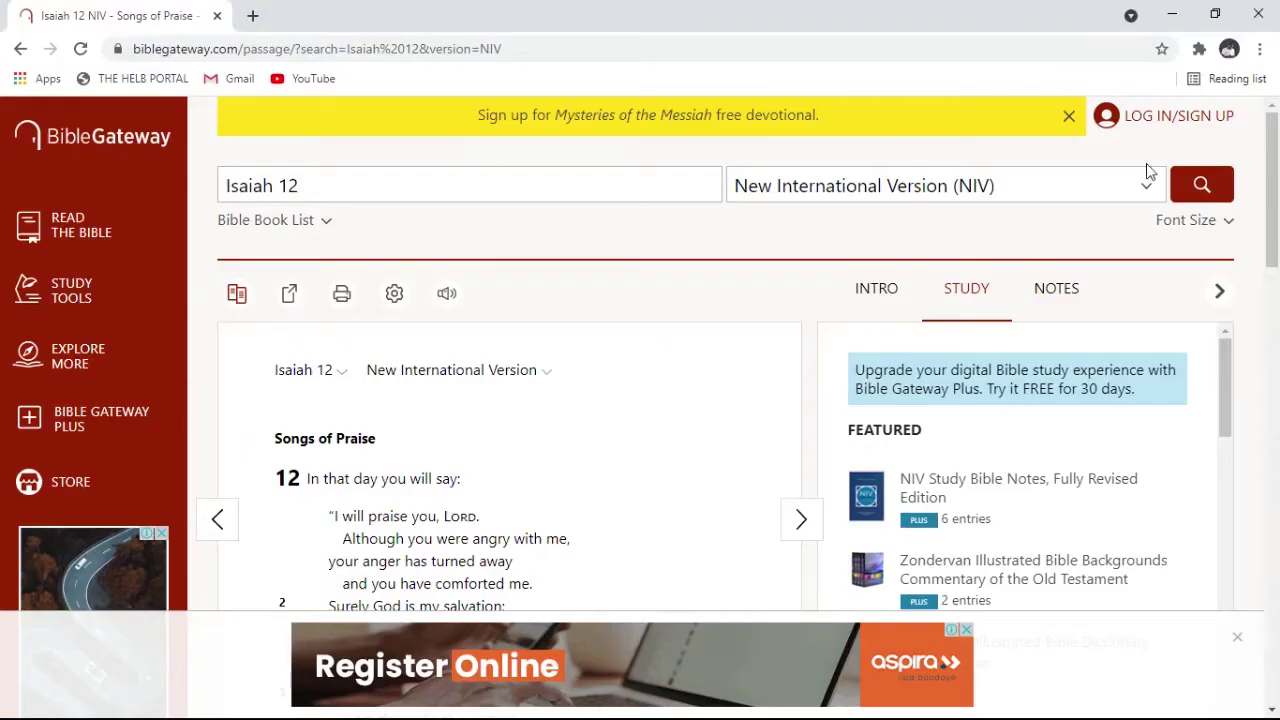
pyautogui.click(1261, 50)
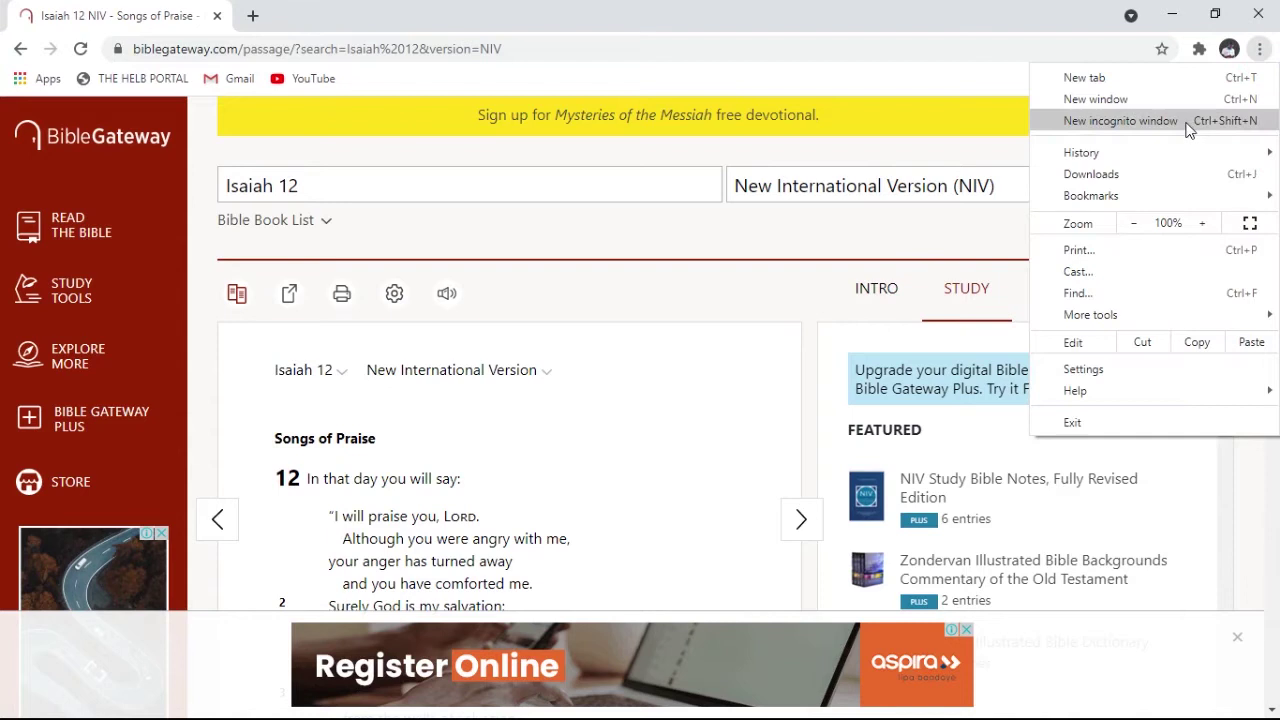
pyautogui.moveTo(1147, 162)
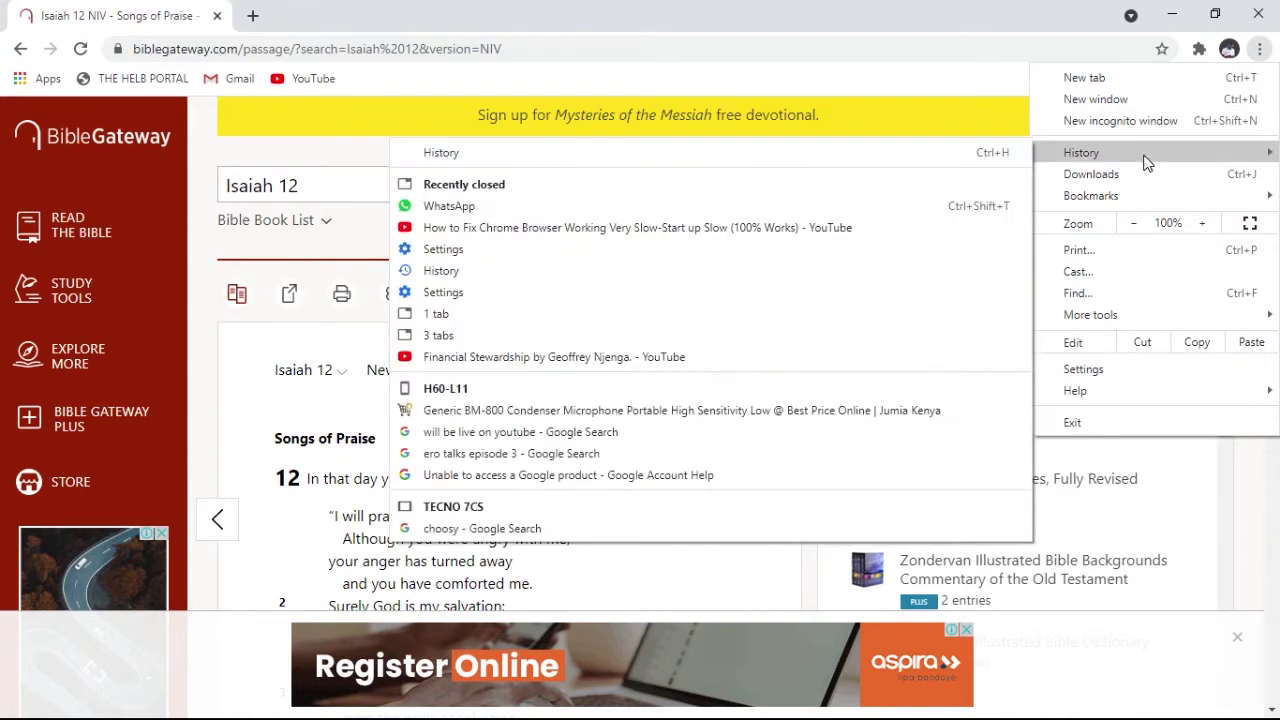
pyautogui.click(882, 156)
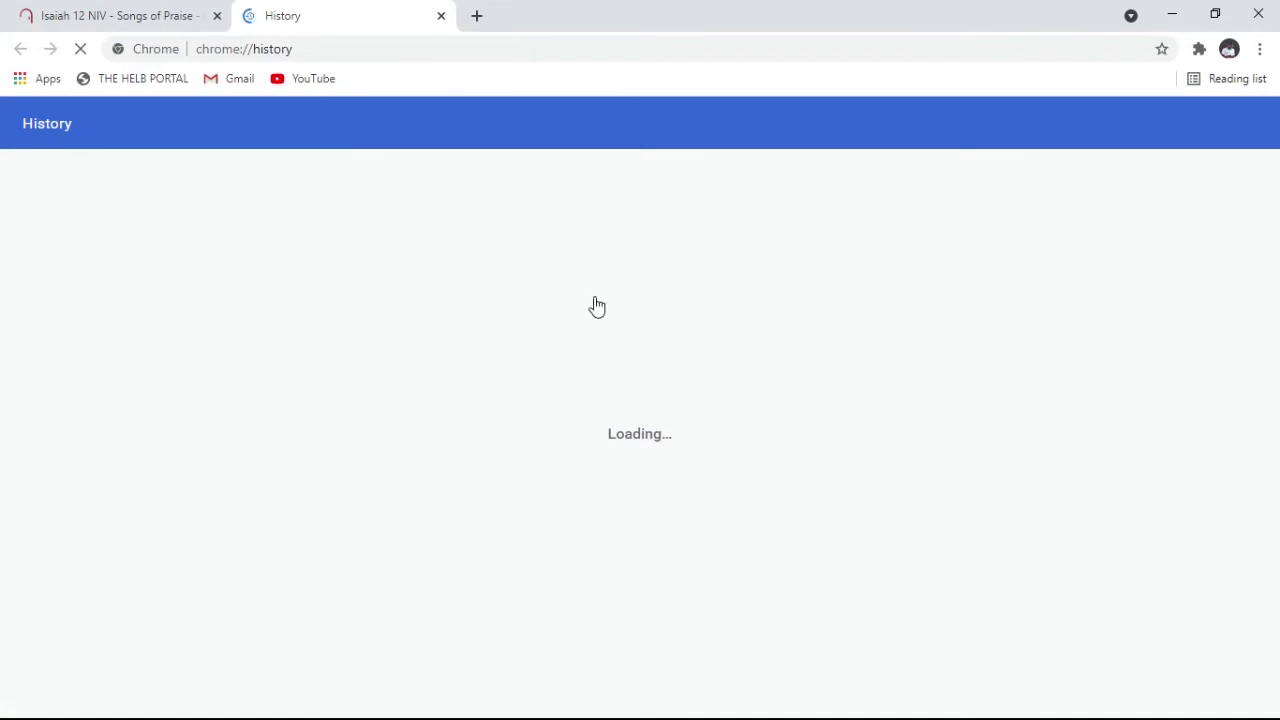
pyautogui.moveTo(1276, 196)
pyautogui.mouseDown()
pyautogui.moveTo(1276, 300)
pyautogui.moveTo(1277, 218)
pyautogui.mouseUp()
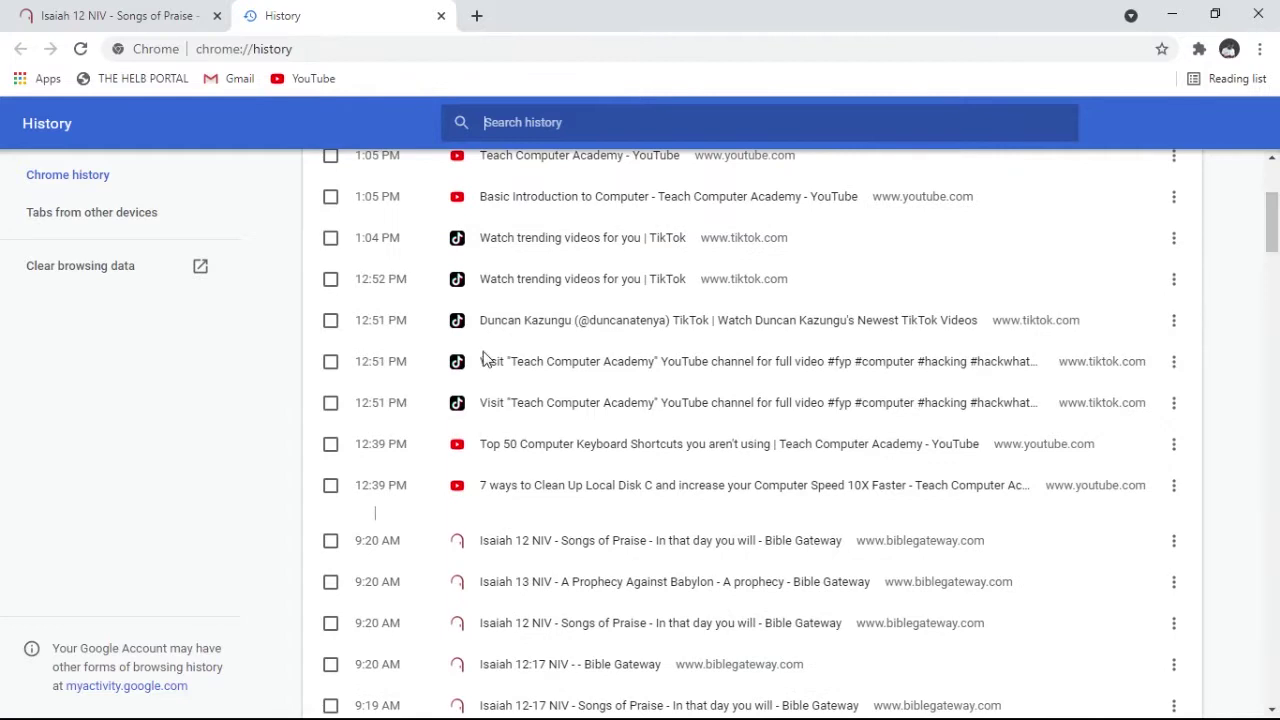
pyautogui.click(63, 282)
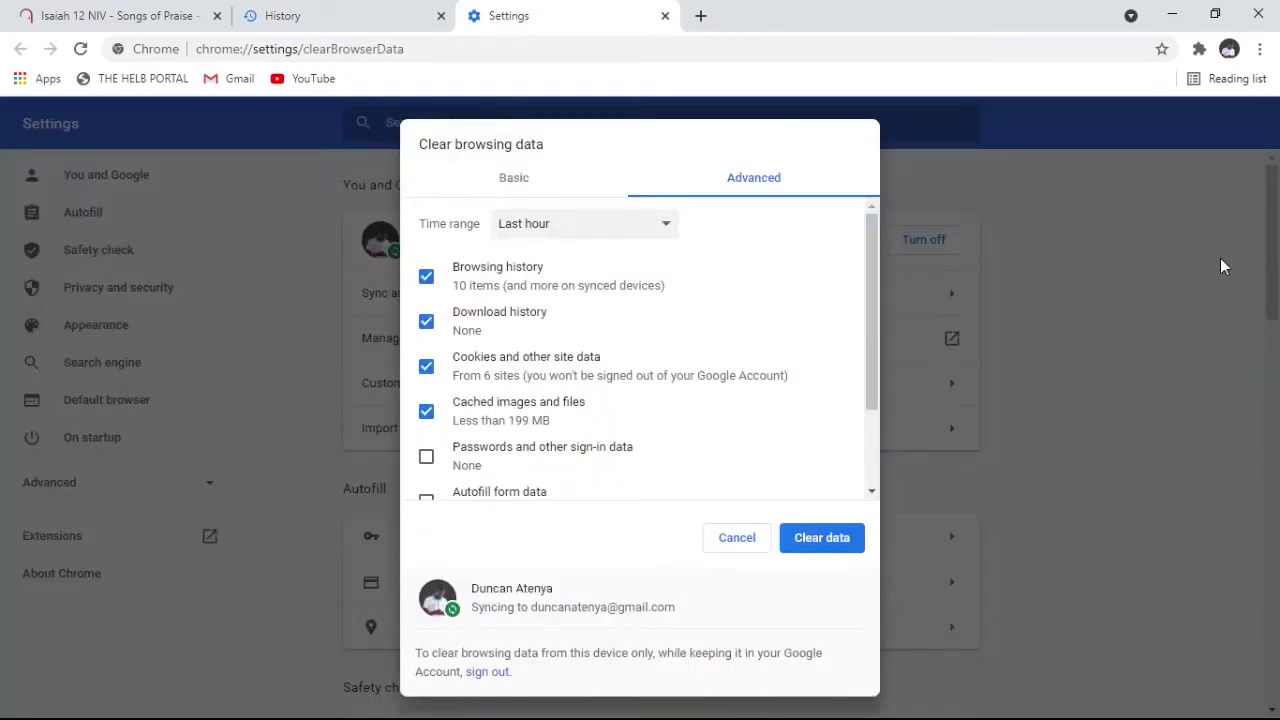
# - Examine the data types offered for clearing in the advanced and basic views of Clear browsing data
pyautogui.moveTo(872, 329)
pyautogui.mouseDown()
pyautogui.moveTo(872, 455)
pyautogui.moveTo(864, 336)
pyautogui.mouseUp()
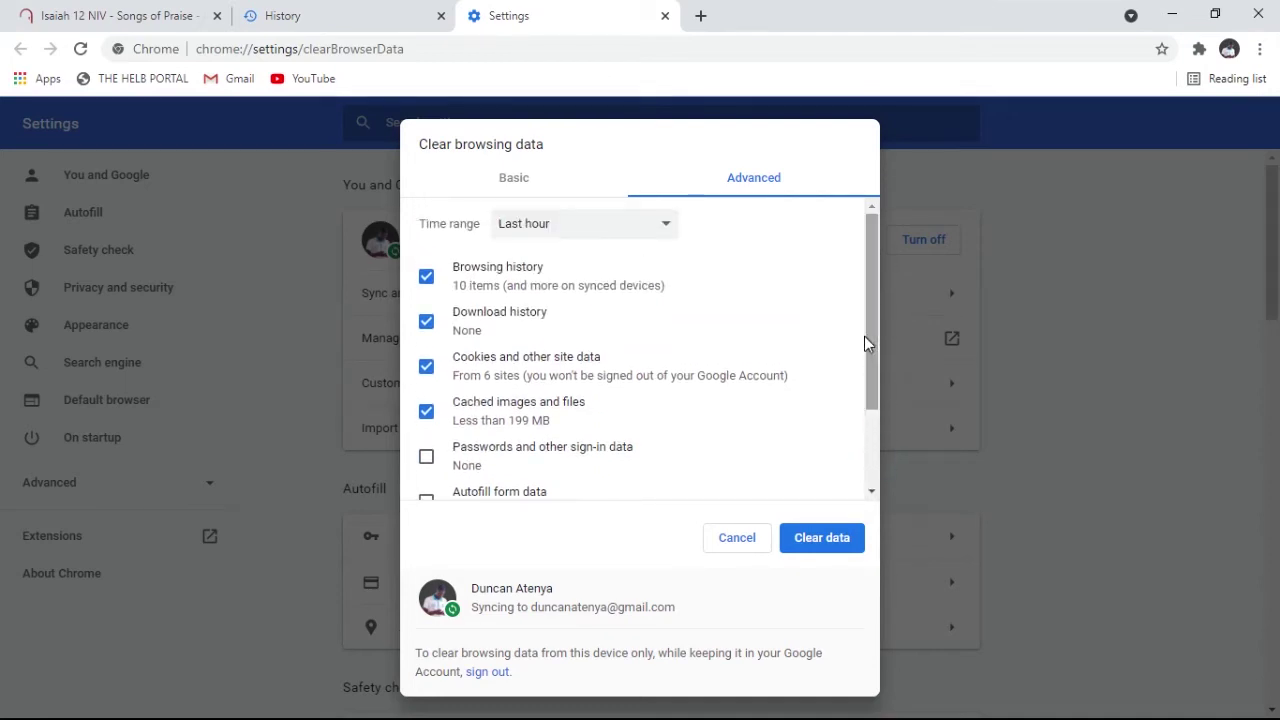
pyautogui.click(426, 278)
pyautogui.click(426, 278)
pyautogui.moveTo(873, 355); pyautogui.dragTo(876, 431)
pyautogui.moveTo(877, 384); pyautogui.dragTo(881, 309)
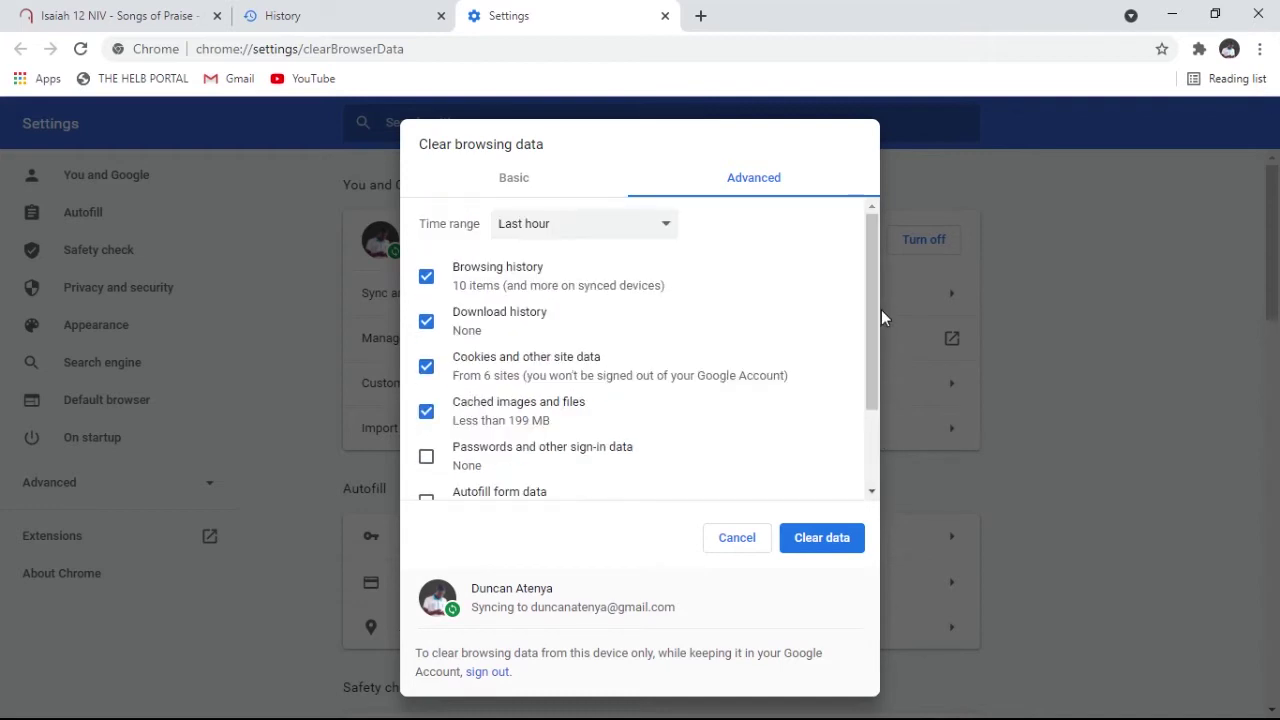
pyautogui.click(516, 177)
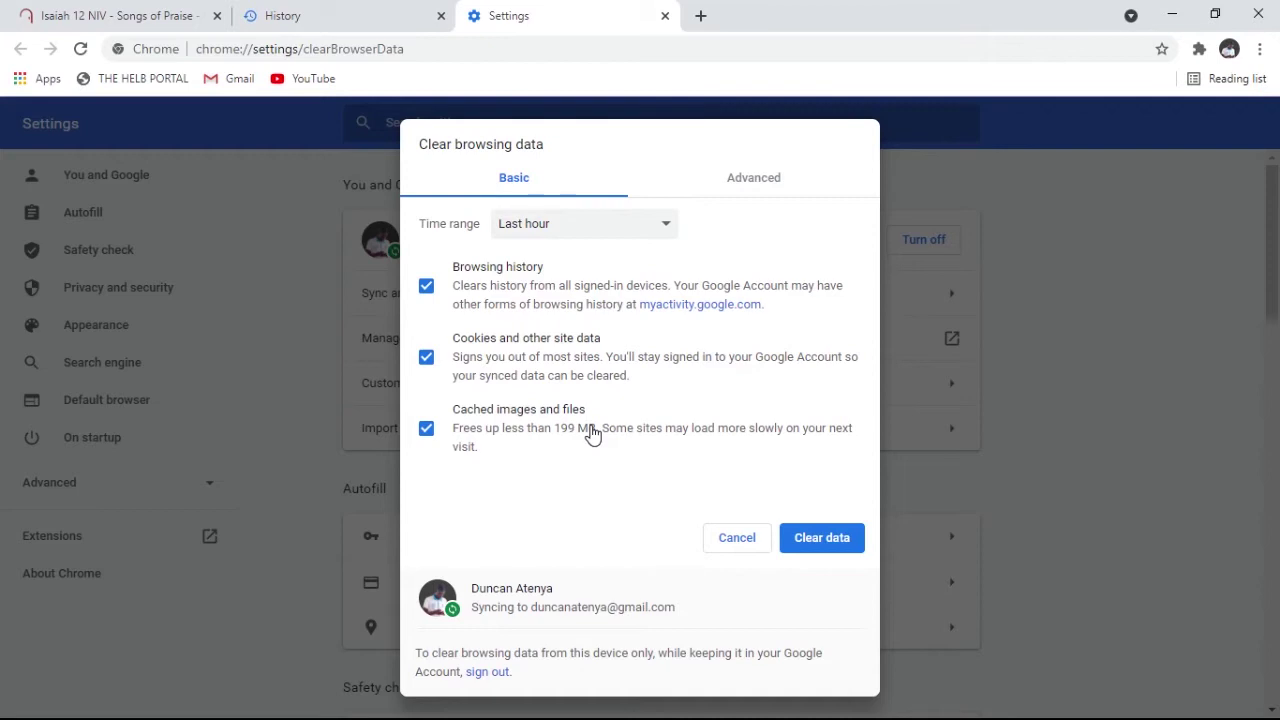
pyautogui.click(765, 190)
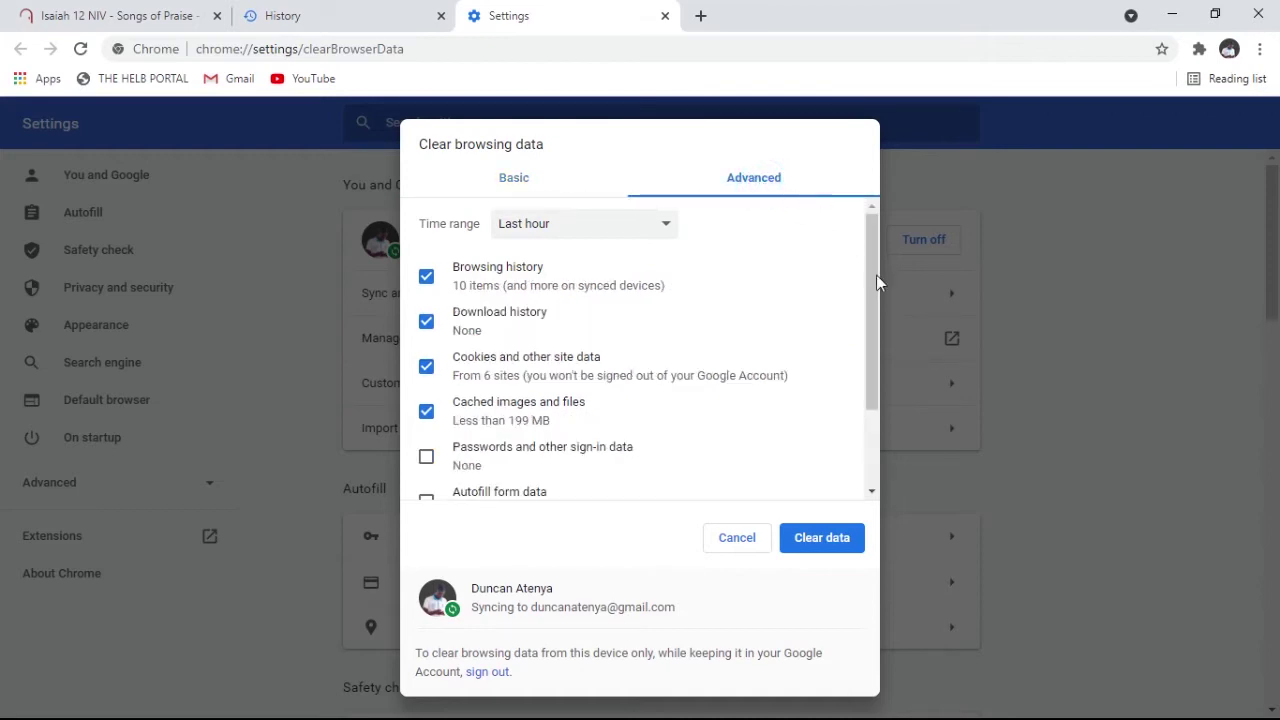
pyautogui.moveTo(872, 339); pyautogui.dragTo(574, 257)
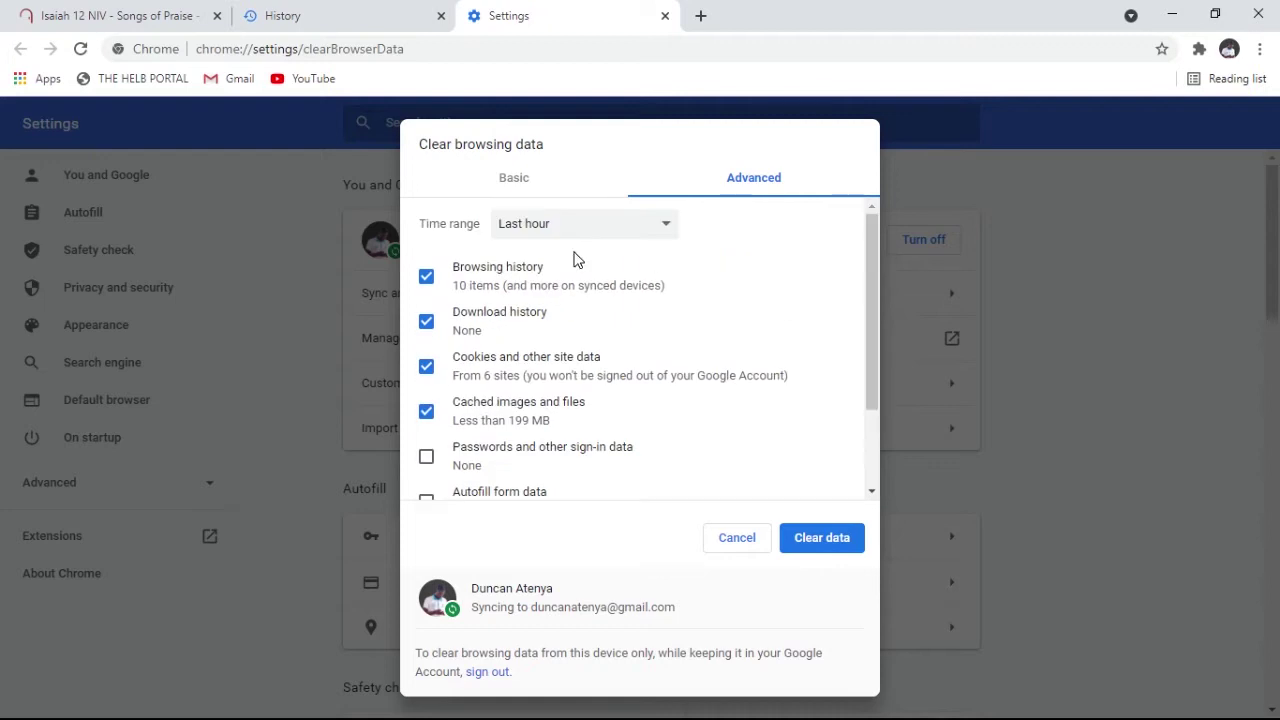
# - Clear the last hour's browsing history, cookies and other site data, and cached images and files using the basic options
pyautogui.click(515, 180)
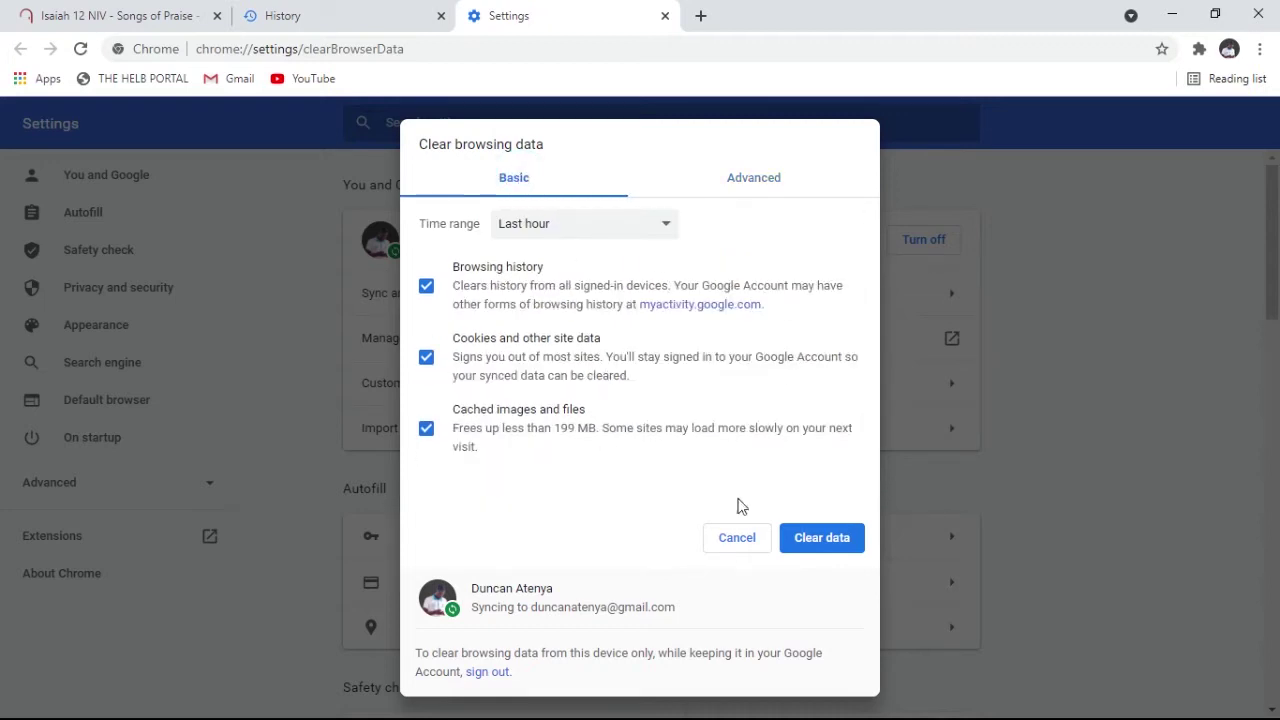
pyautogui.click(824, 546)
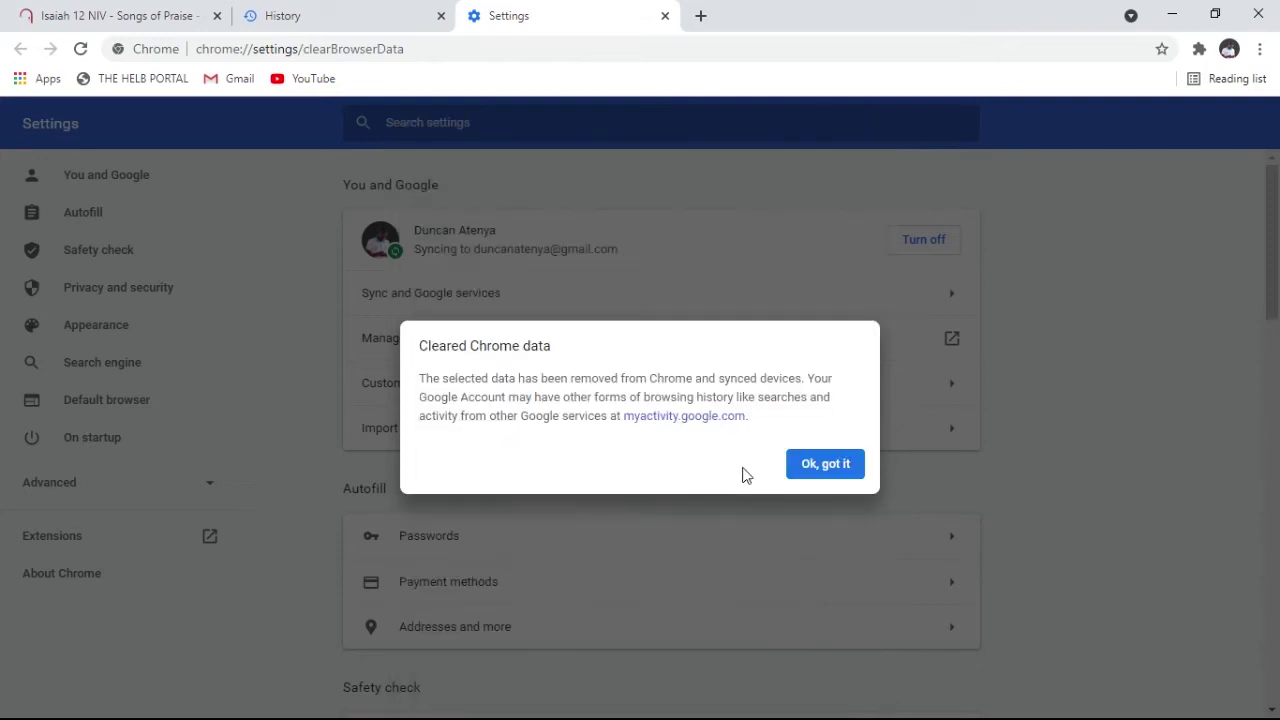
pyautogui.click(834, 465)
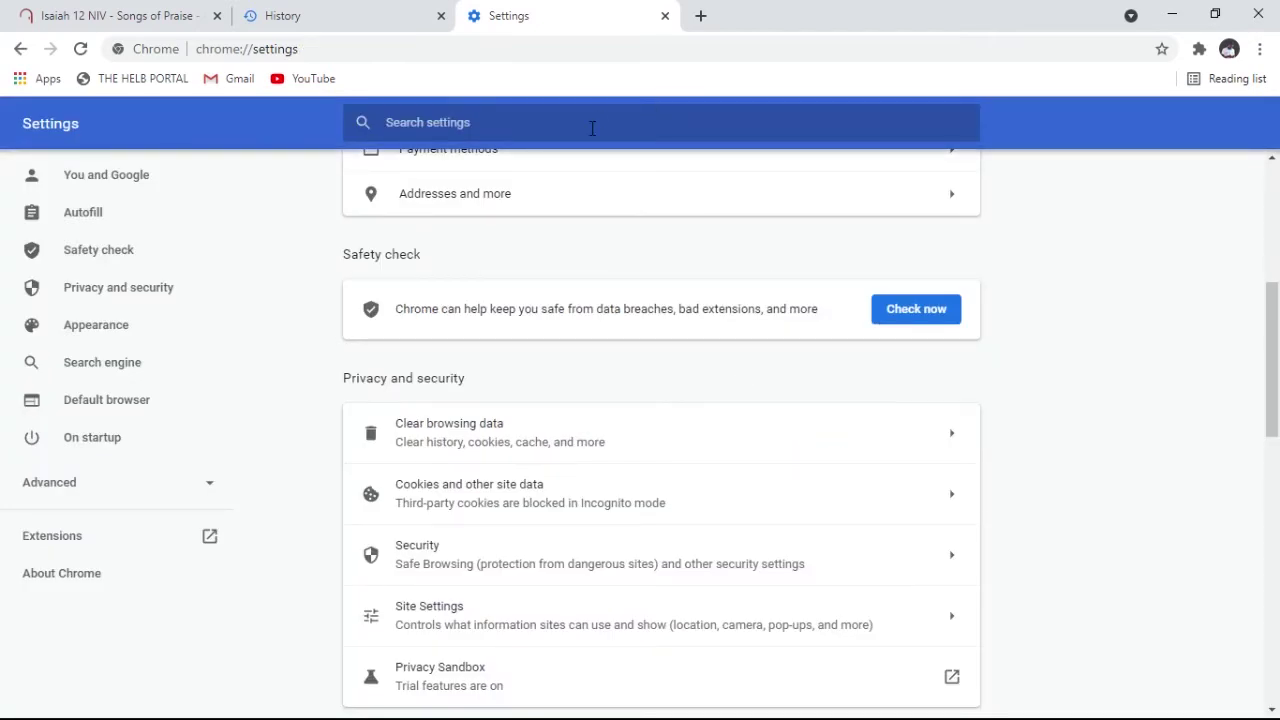
# - Close the Settings and History pages and minimize the browser window
pyautogui.click(665, 17)
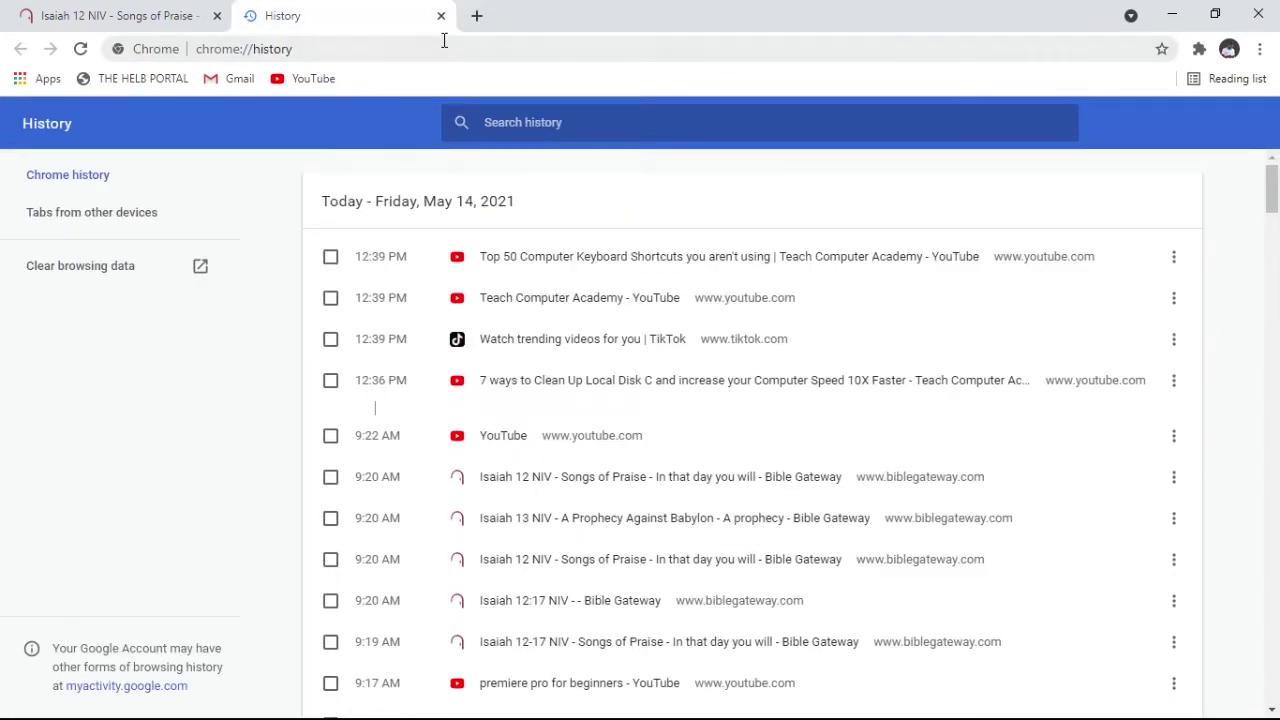
pyautogui.click(441, 16)
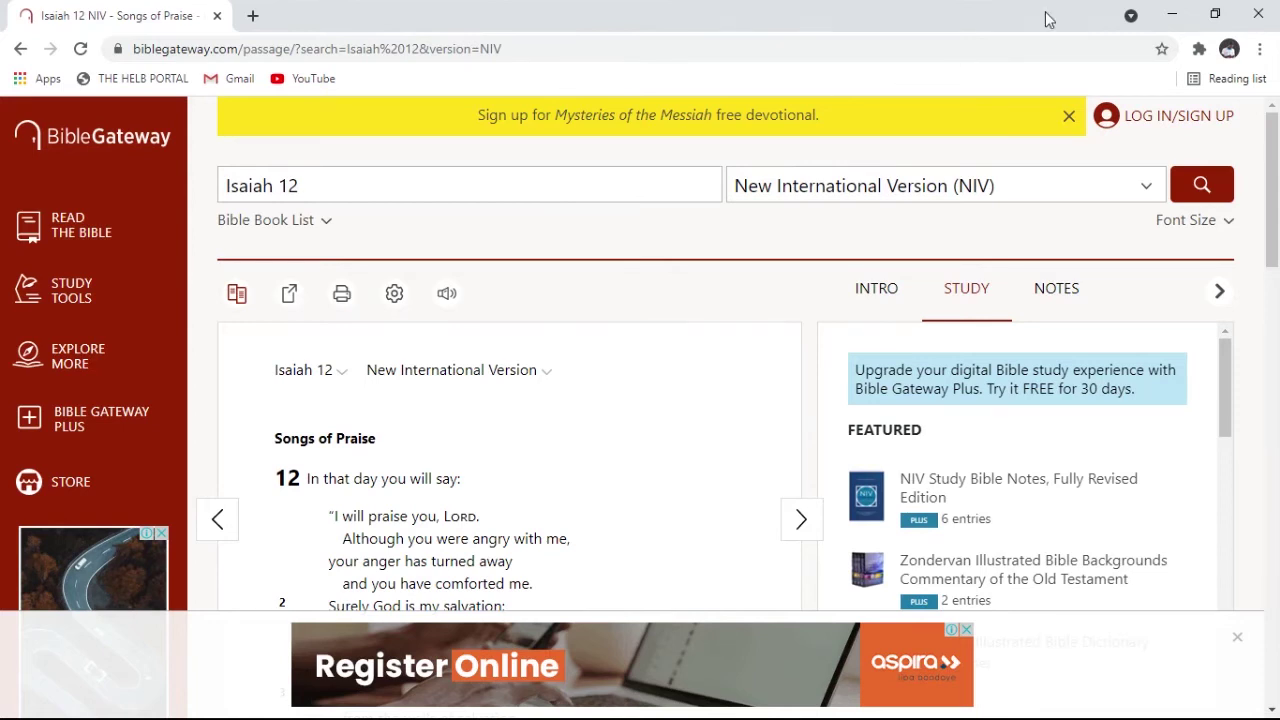
pyautogui.click(1168, 10)
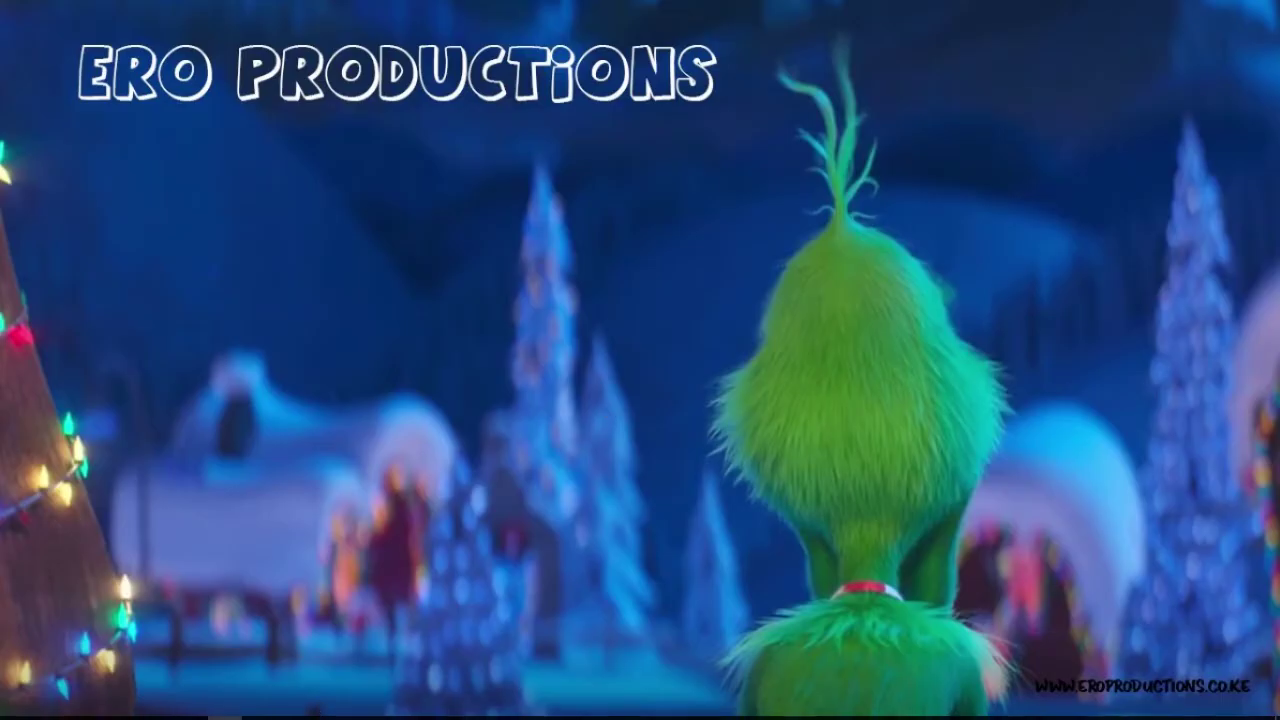
# - Search Windows for cmd and open Command Prompt as administrator
pyautogui.moveTo(318, 717)
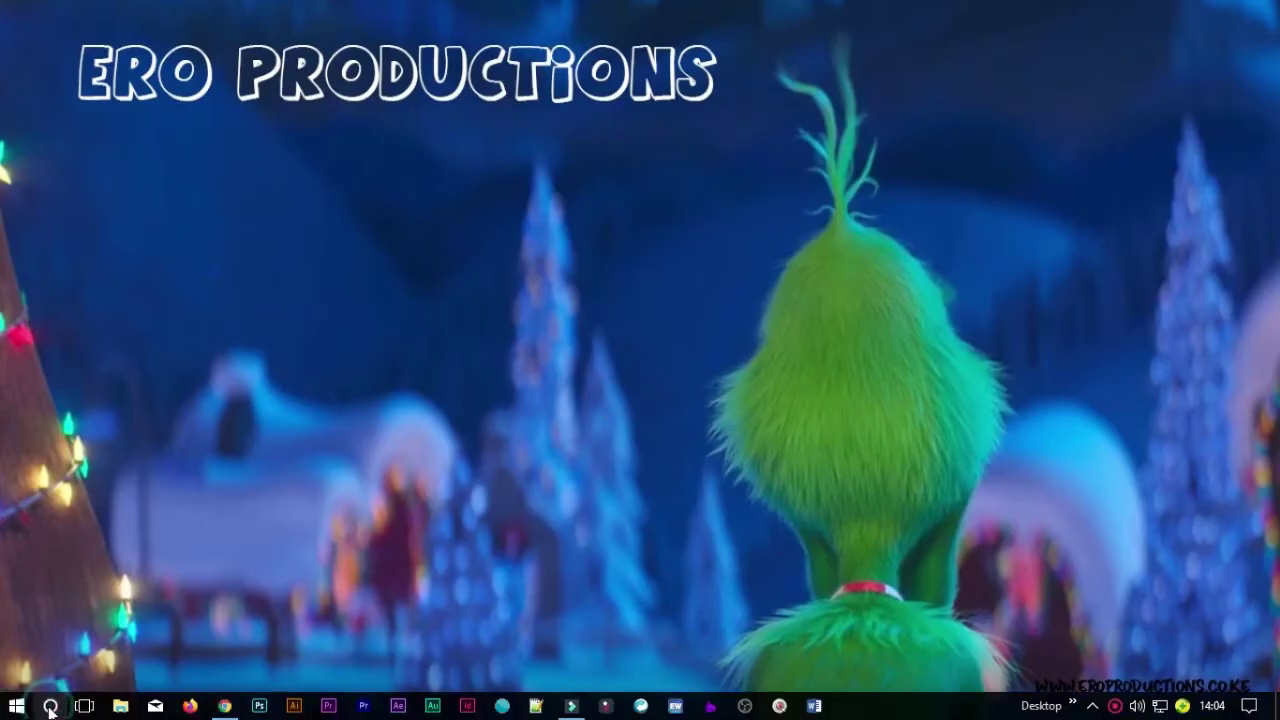
pyautogui.click(50, 708)
pyautogui.write('c')
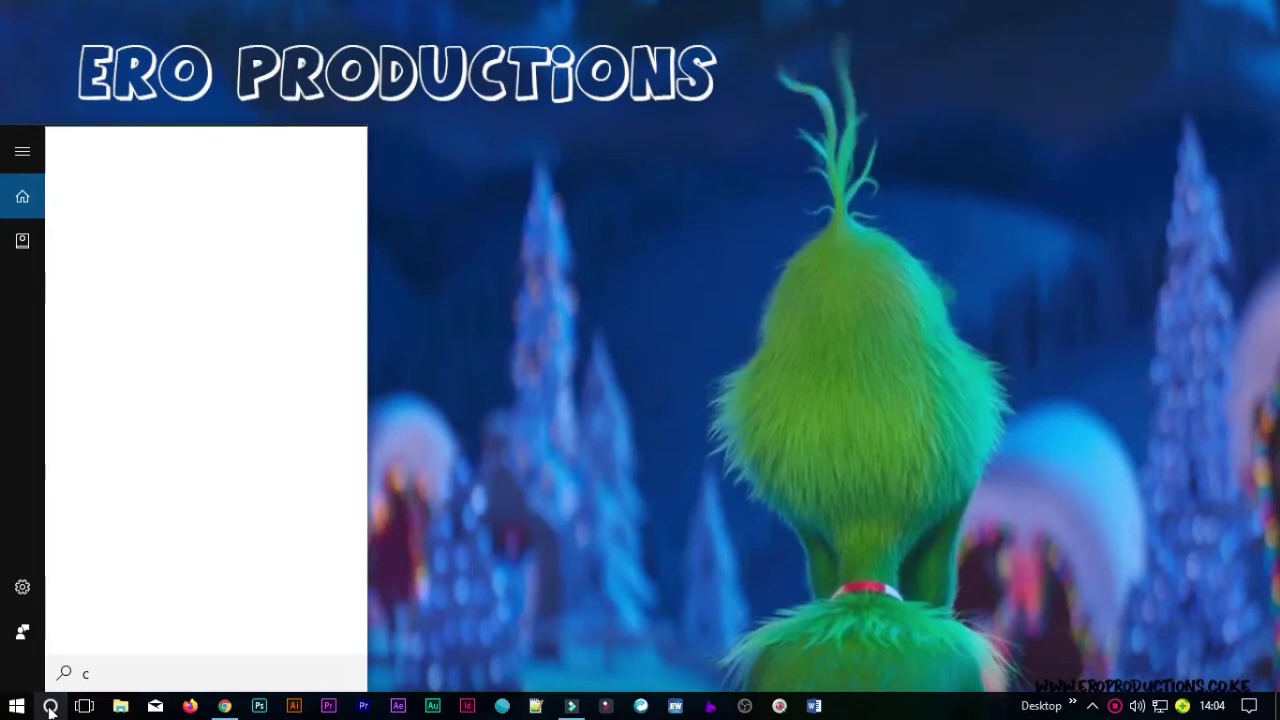
pyautogui.write('md')
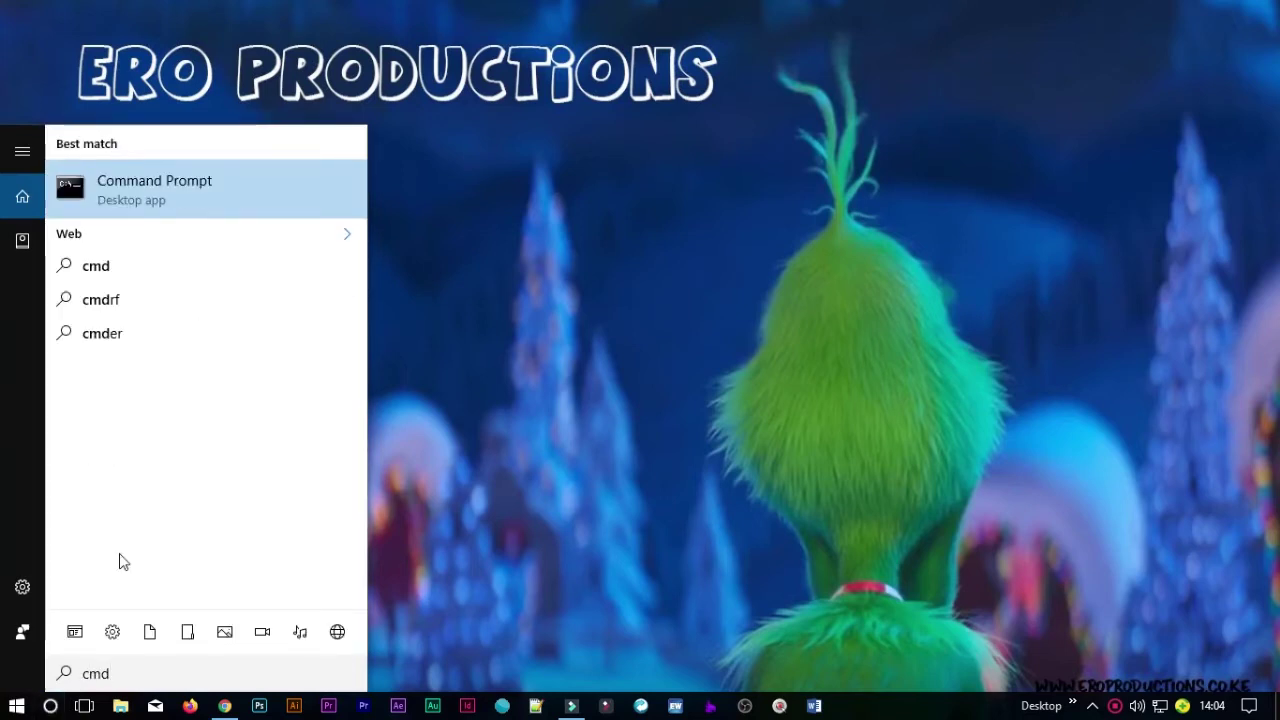
pyautogui.click(232, 185)
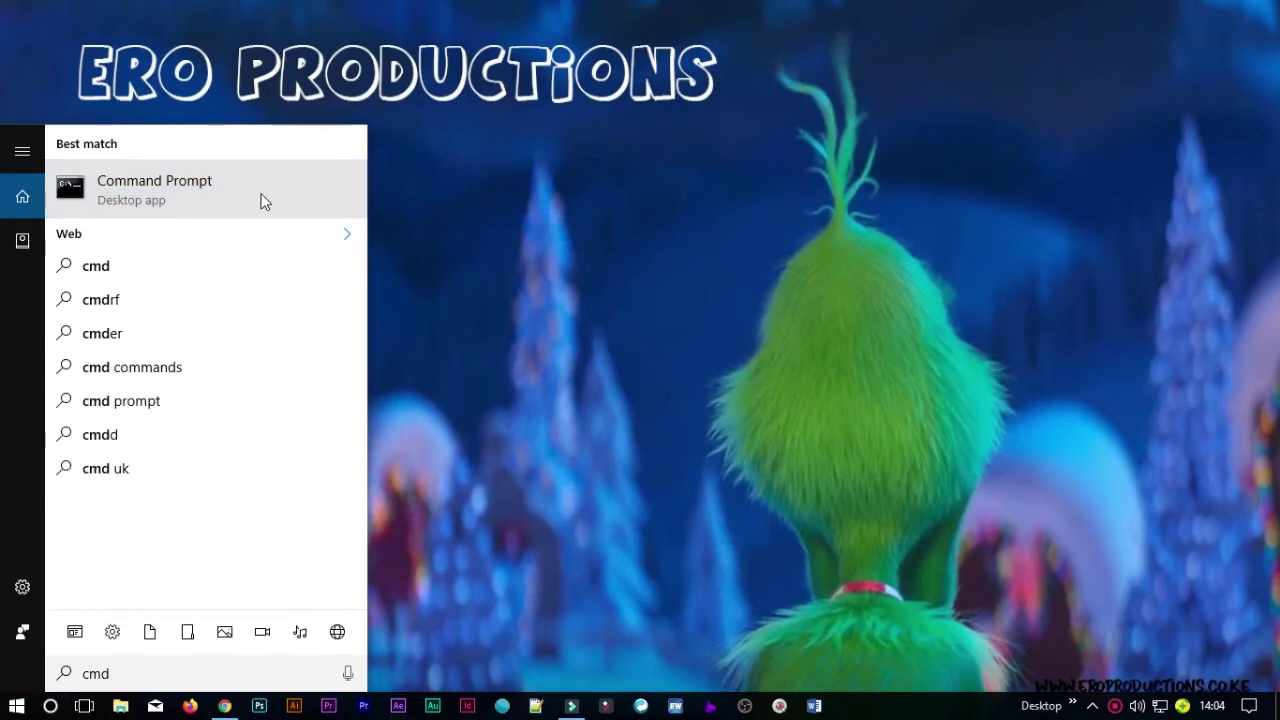
pyautogui.rightClick(260, 199)
pyautogui.click(277, 207)
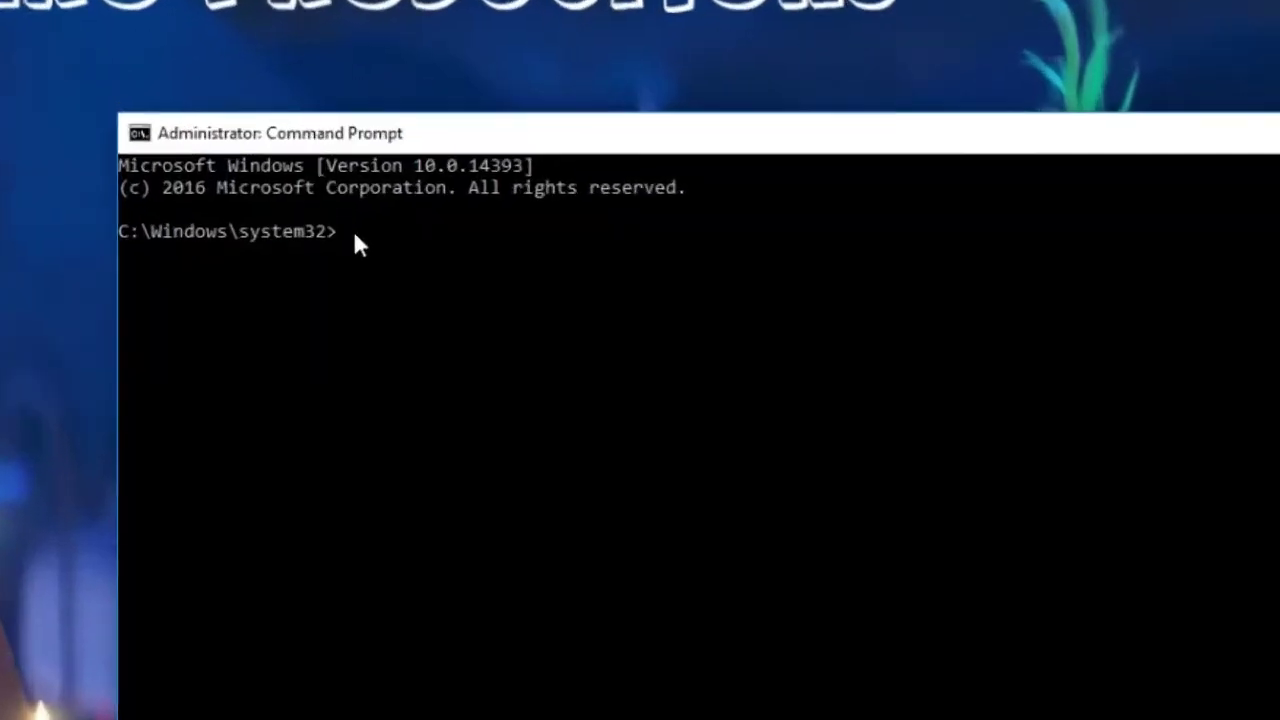
# - Flush the DNS resolver cache by running ipconfig /flushdns
pyautogui.write('ipcon')
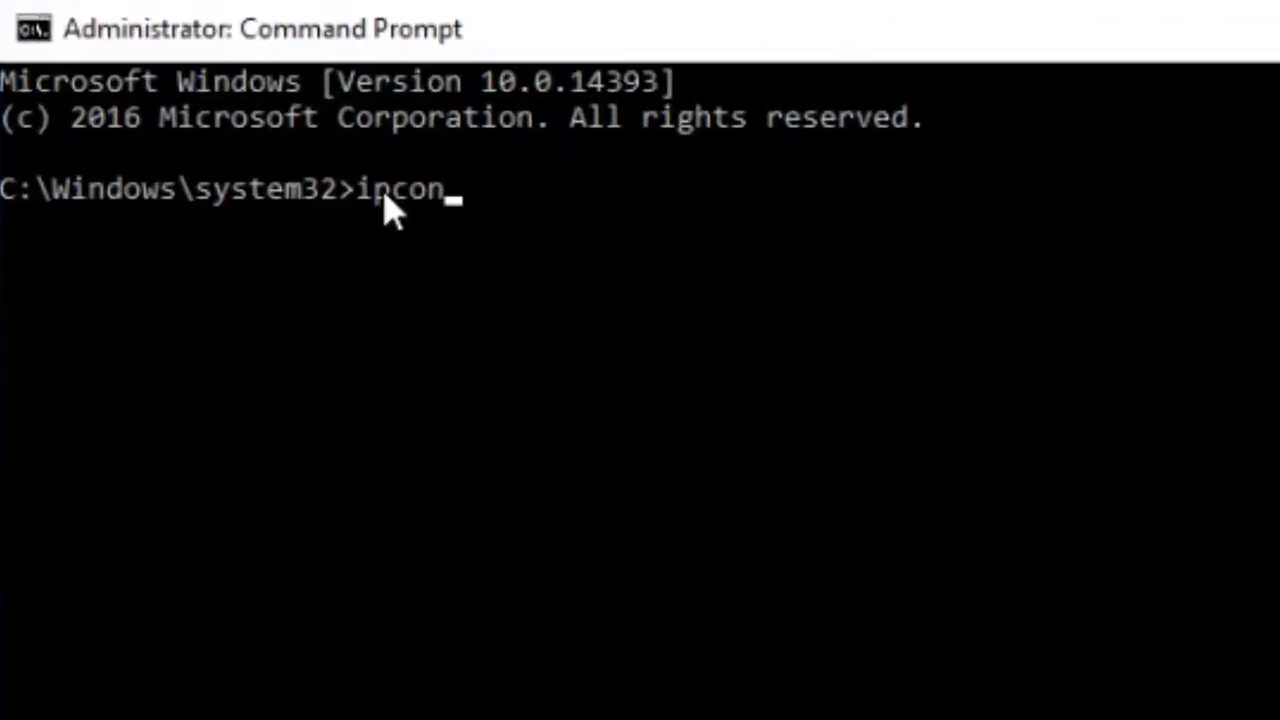
pyautogui.write('fig')
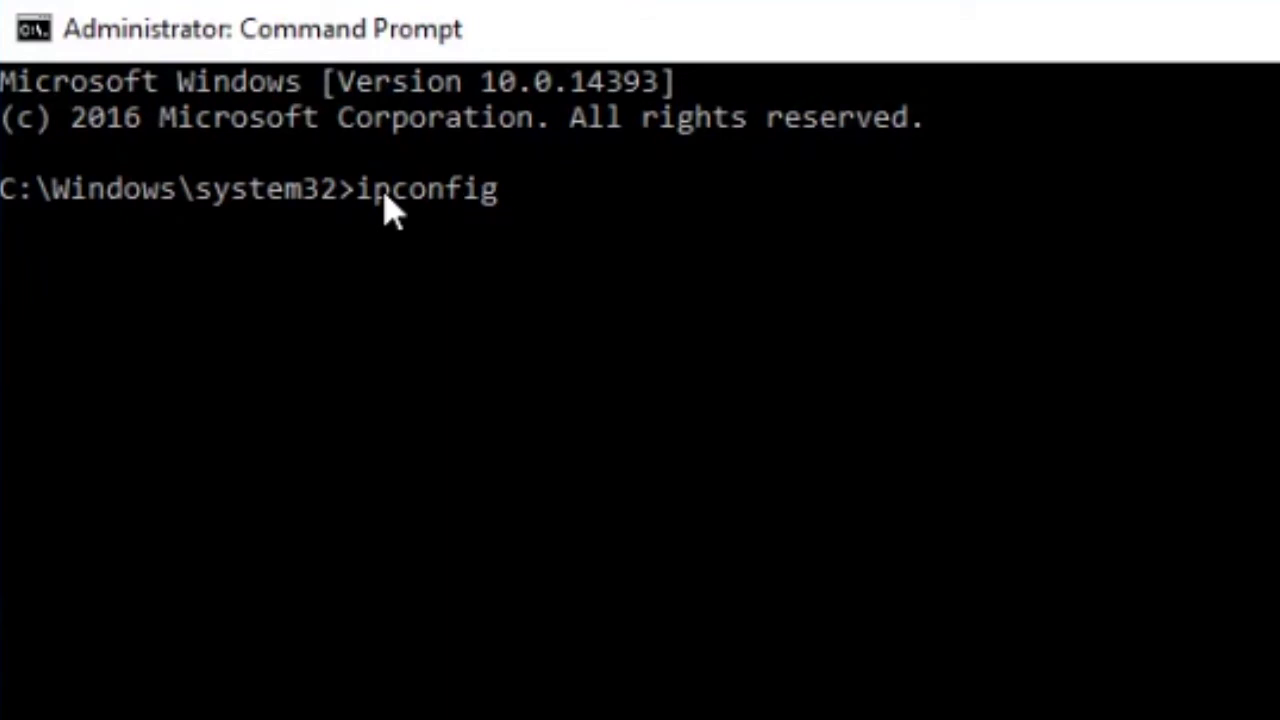
pyautogui.write(' /flushdns')
pyautogui.press('Return')
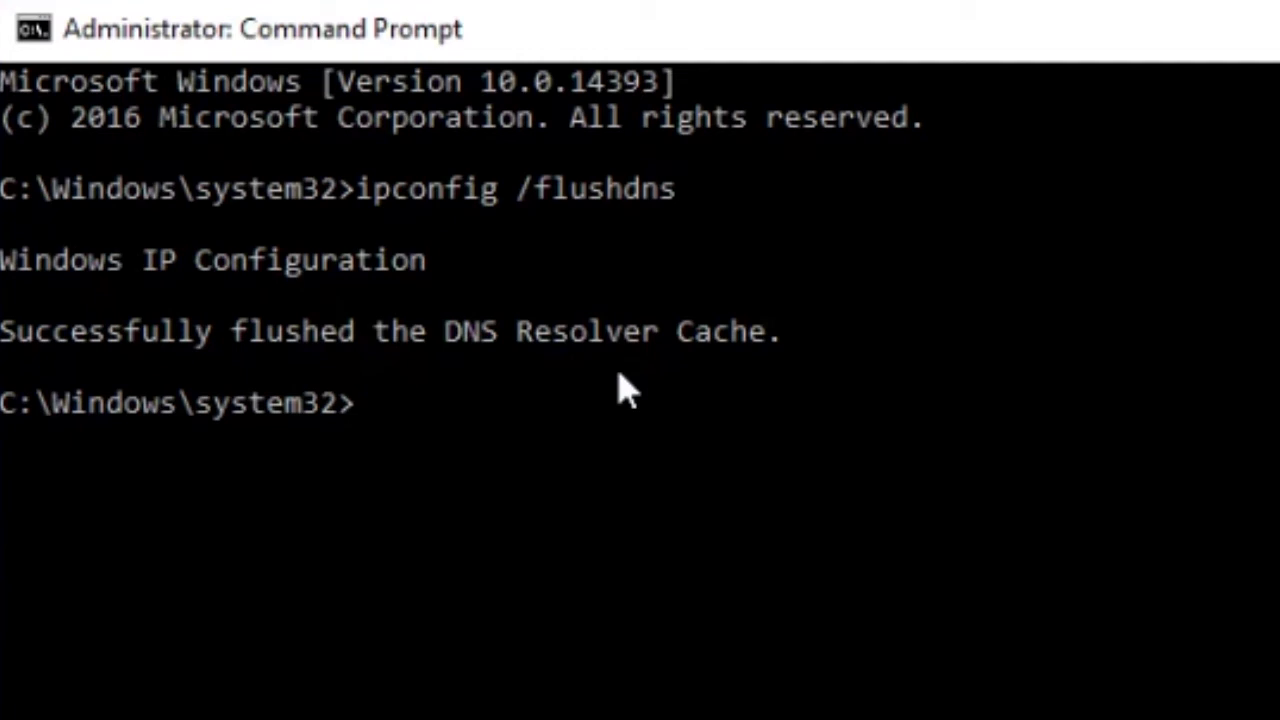
# - Reset the Winsock catalog with netsh winsock reset, and exit Command Prompt
pyautogui.write('sh winsock reset')
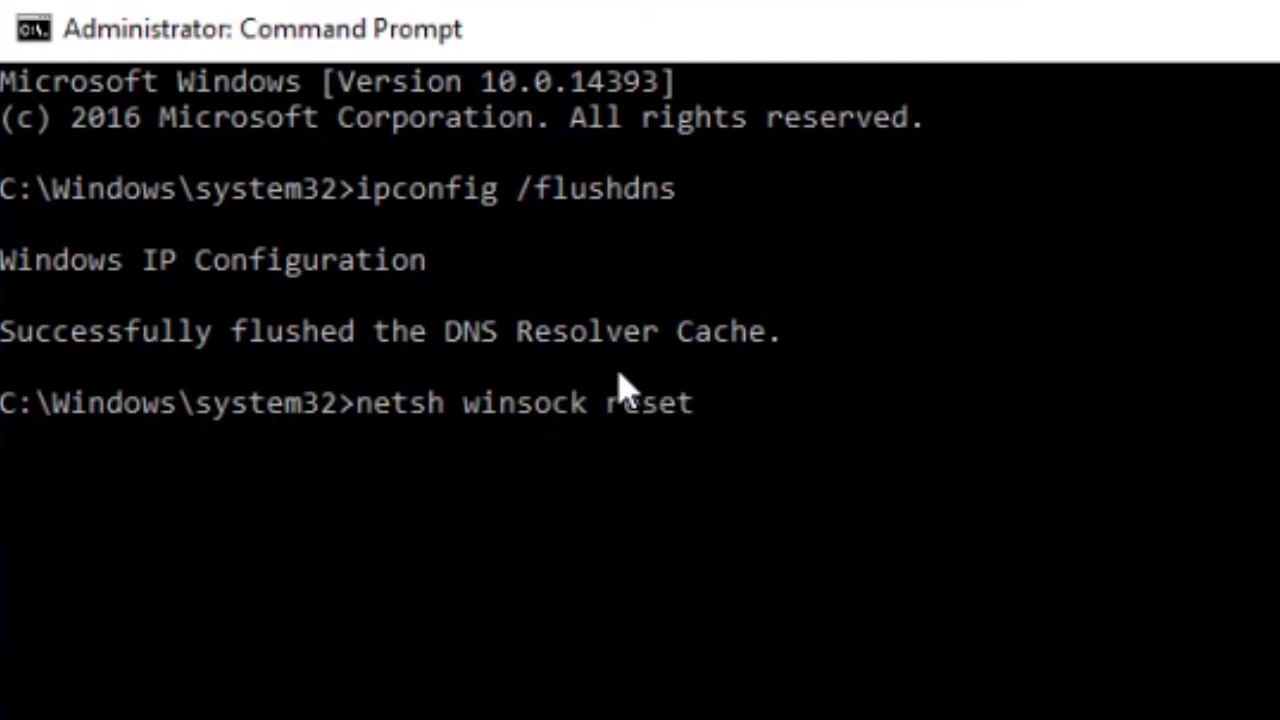
pyautogui.press('Return')
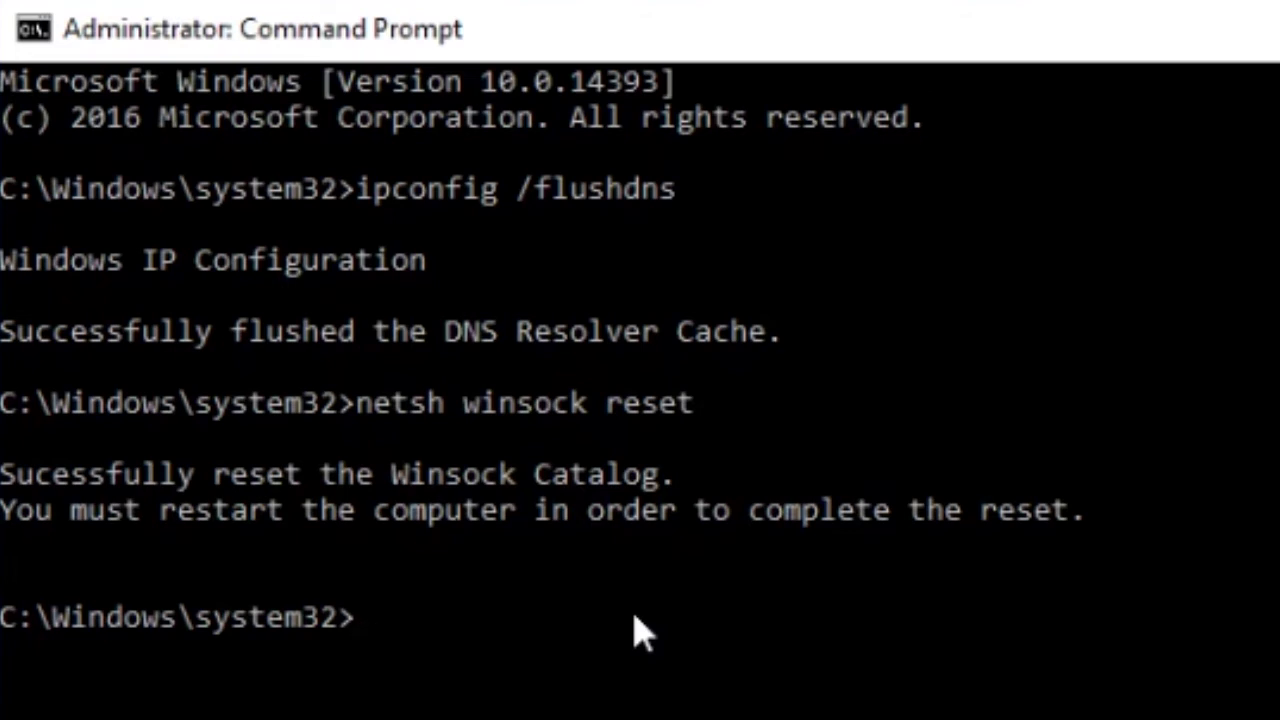
pyautogui.write('exi')
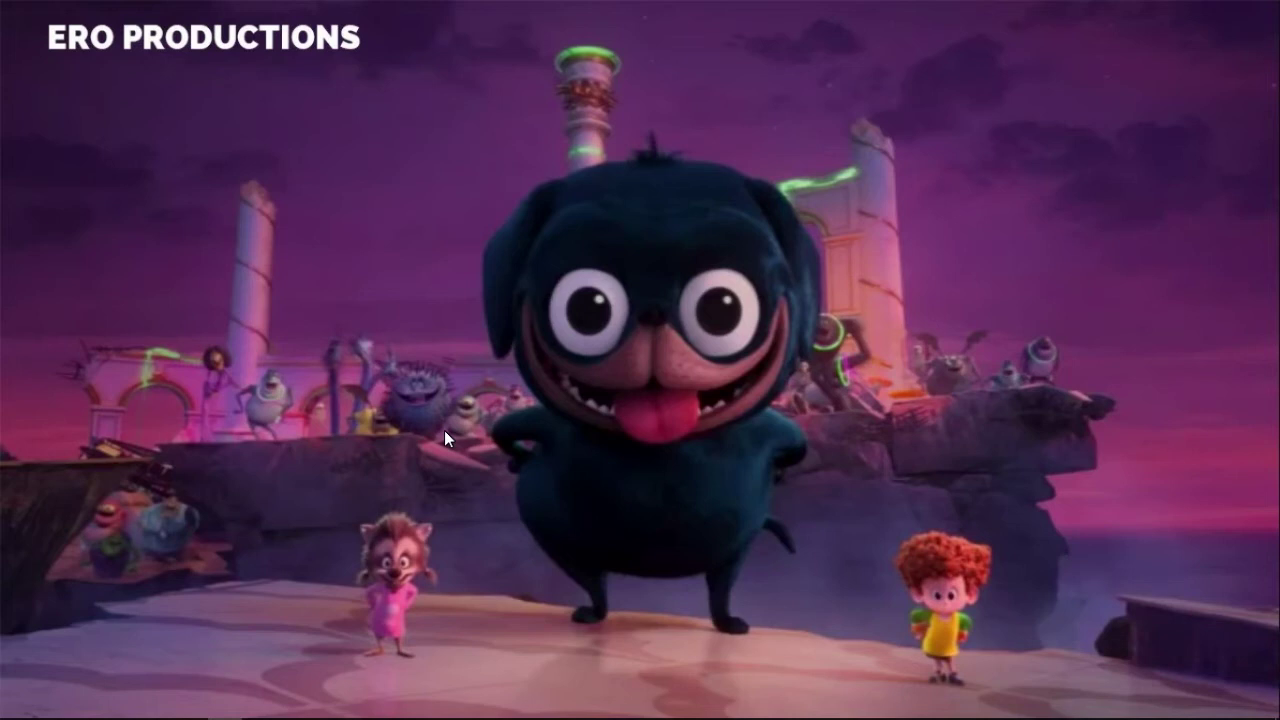
# - Switch to the open Google Chrome window and open its Settings page
pyautogui.click(214, 710)
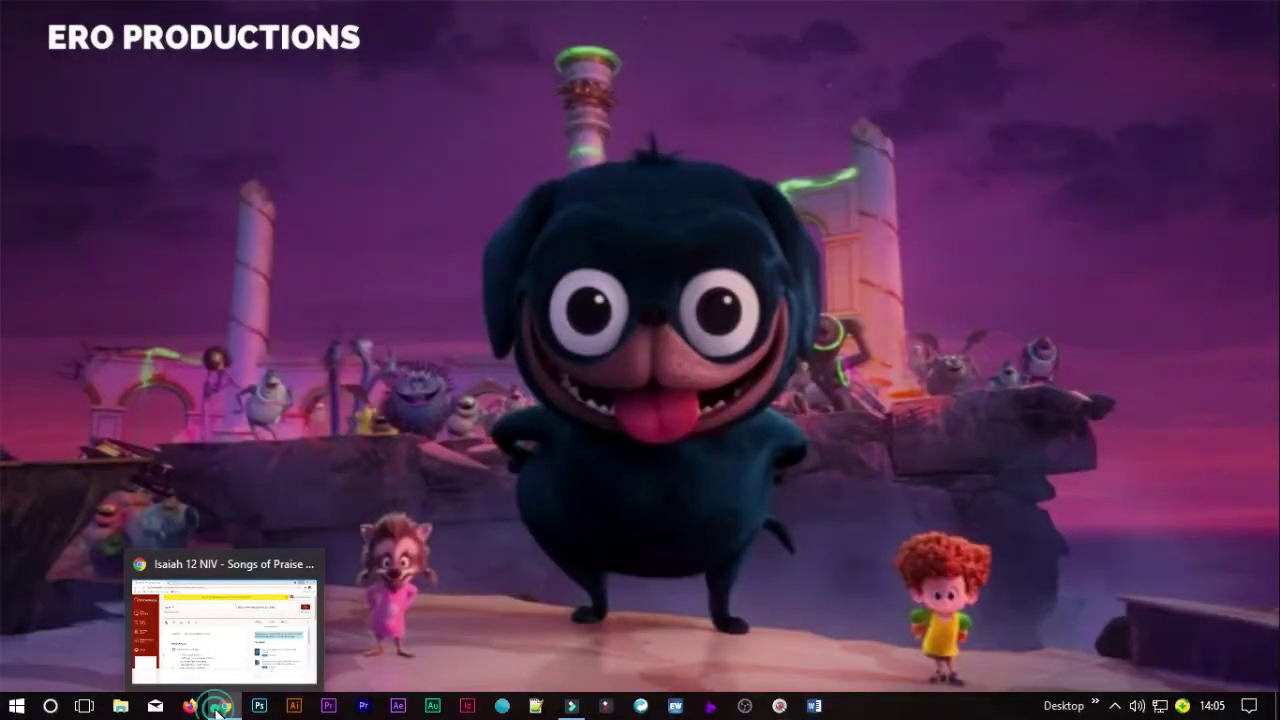
pyautogui.click(224, 706)
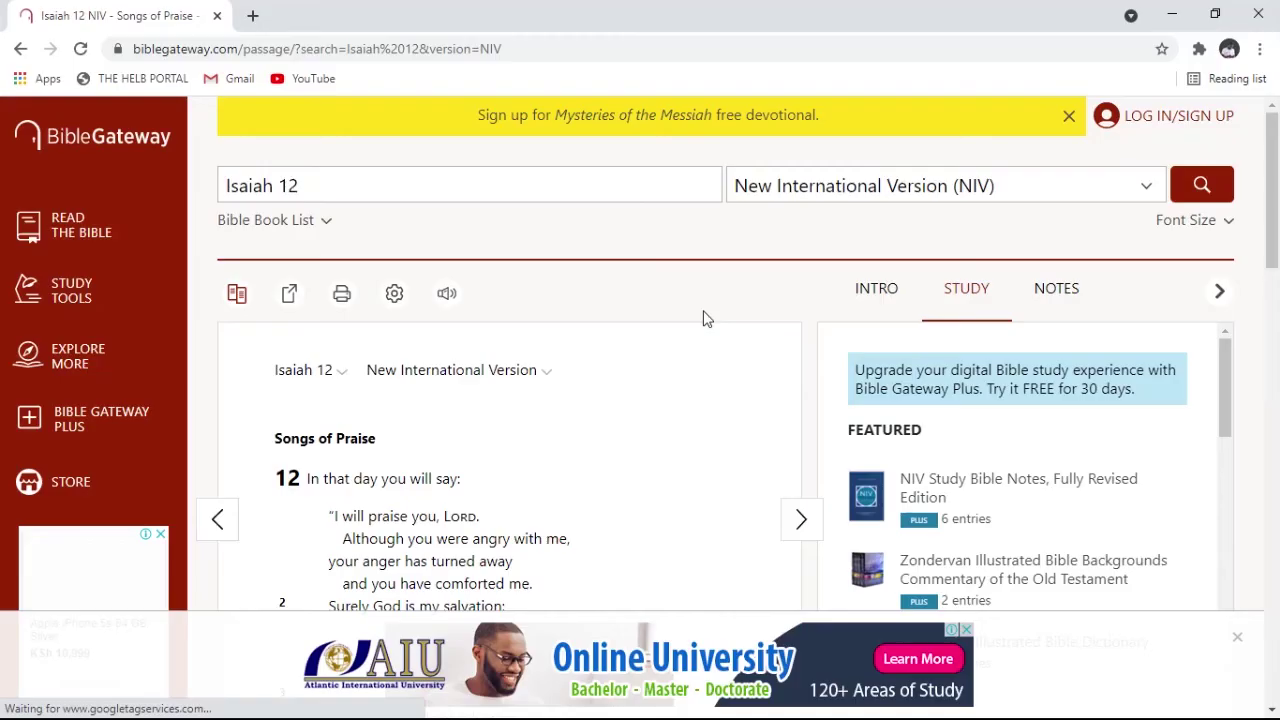
pyautogui.click(1262, 50)
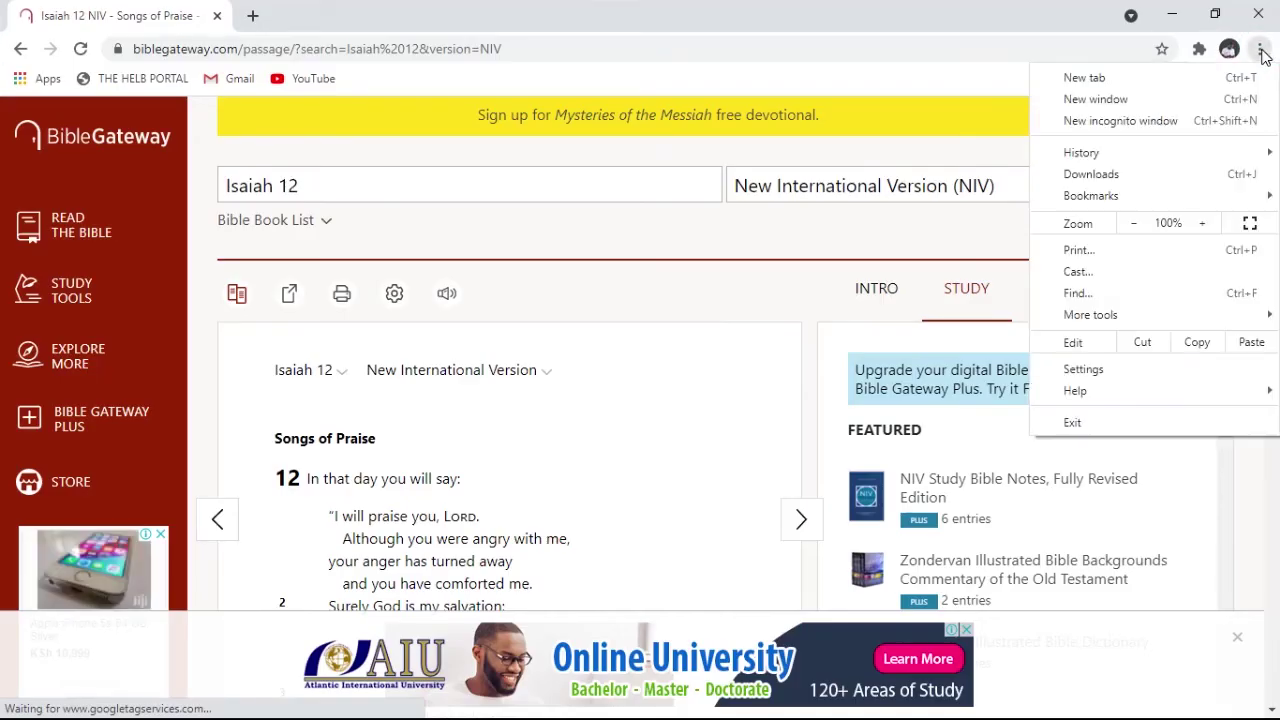
pyautogui.click(1122, 373)
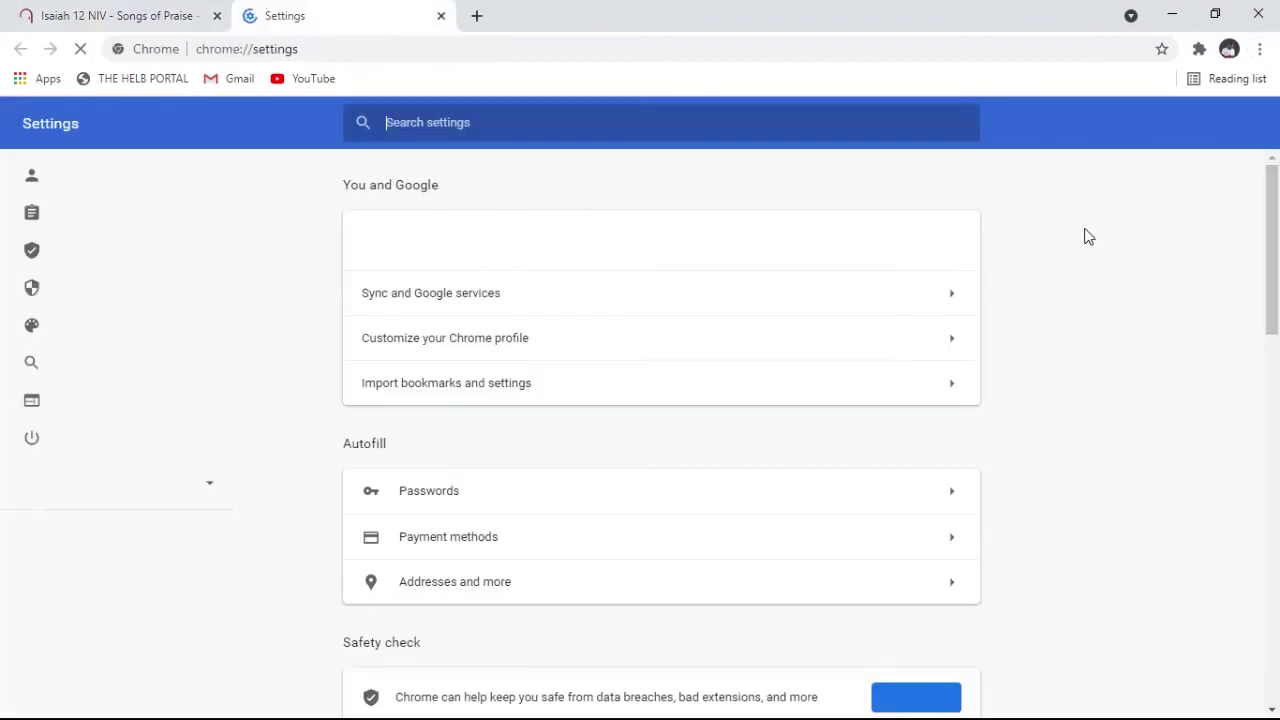
# - Expand the advanced settings and open the reset dialog for restoring settings to their original defaults
pyautogui.moveTo(1268, 200); pyautogui.dragTo(1262, 618)
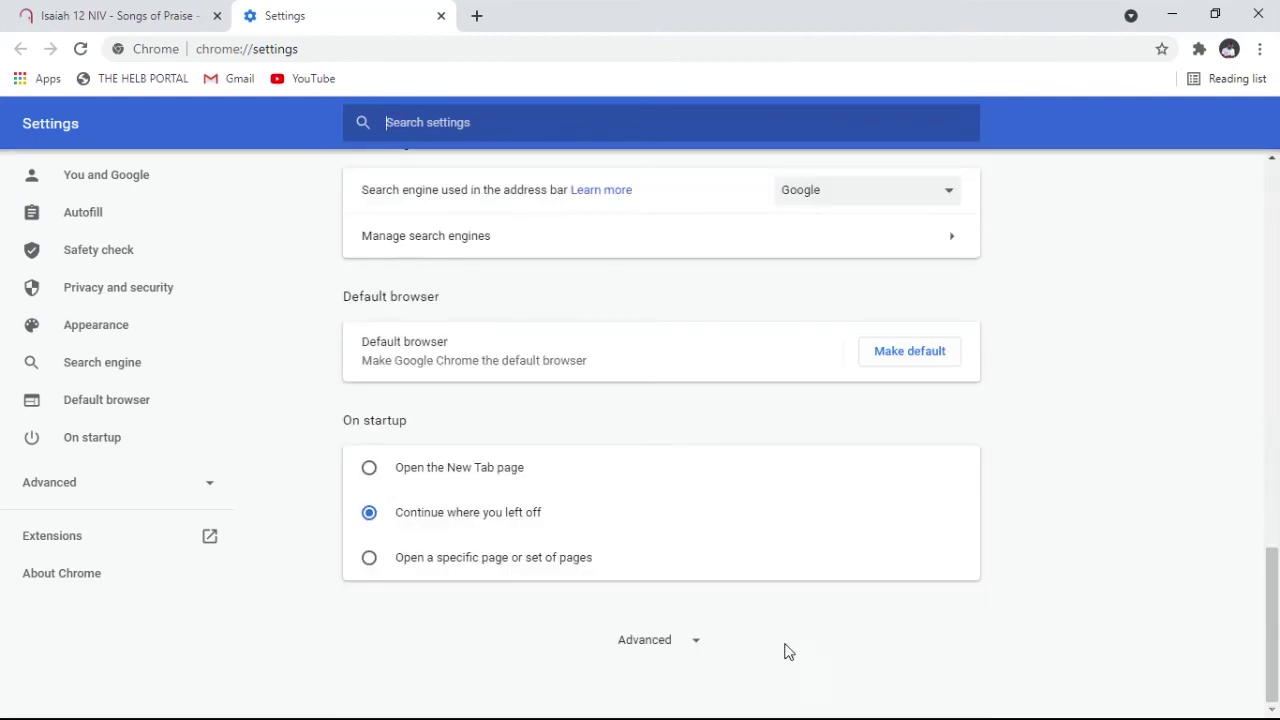
pyautogui.click(678, 645)
pyautogui.moveTo(1273, 507); pyautogui.dragTo(1268, 660)
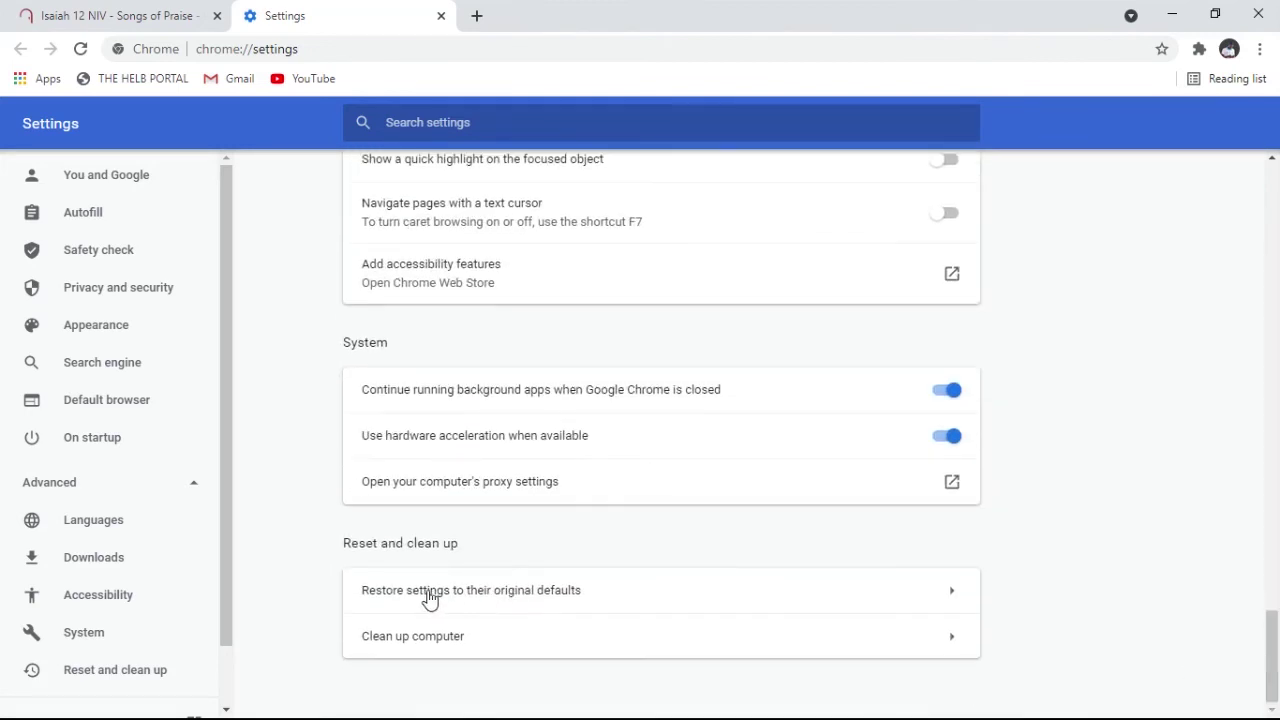
pyautogui.click(540, 596)
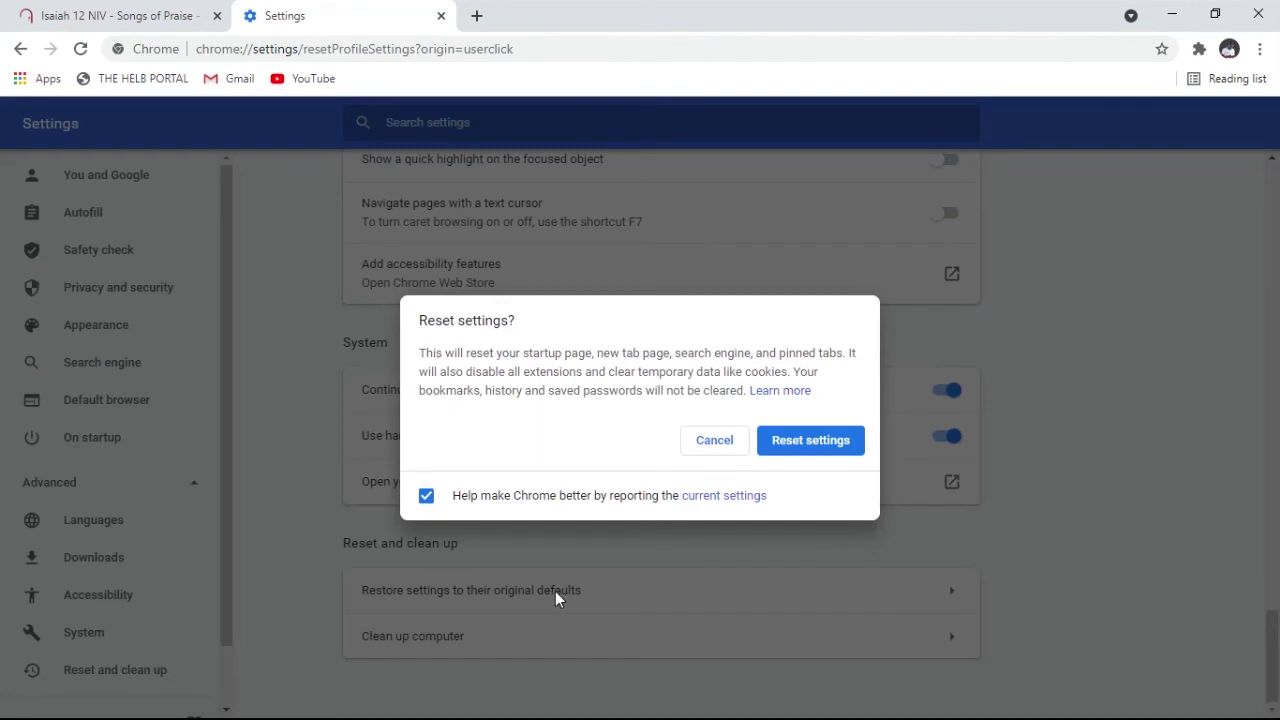